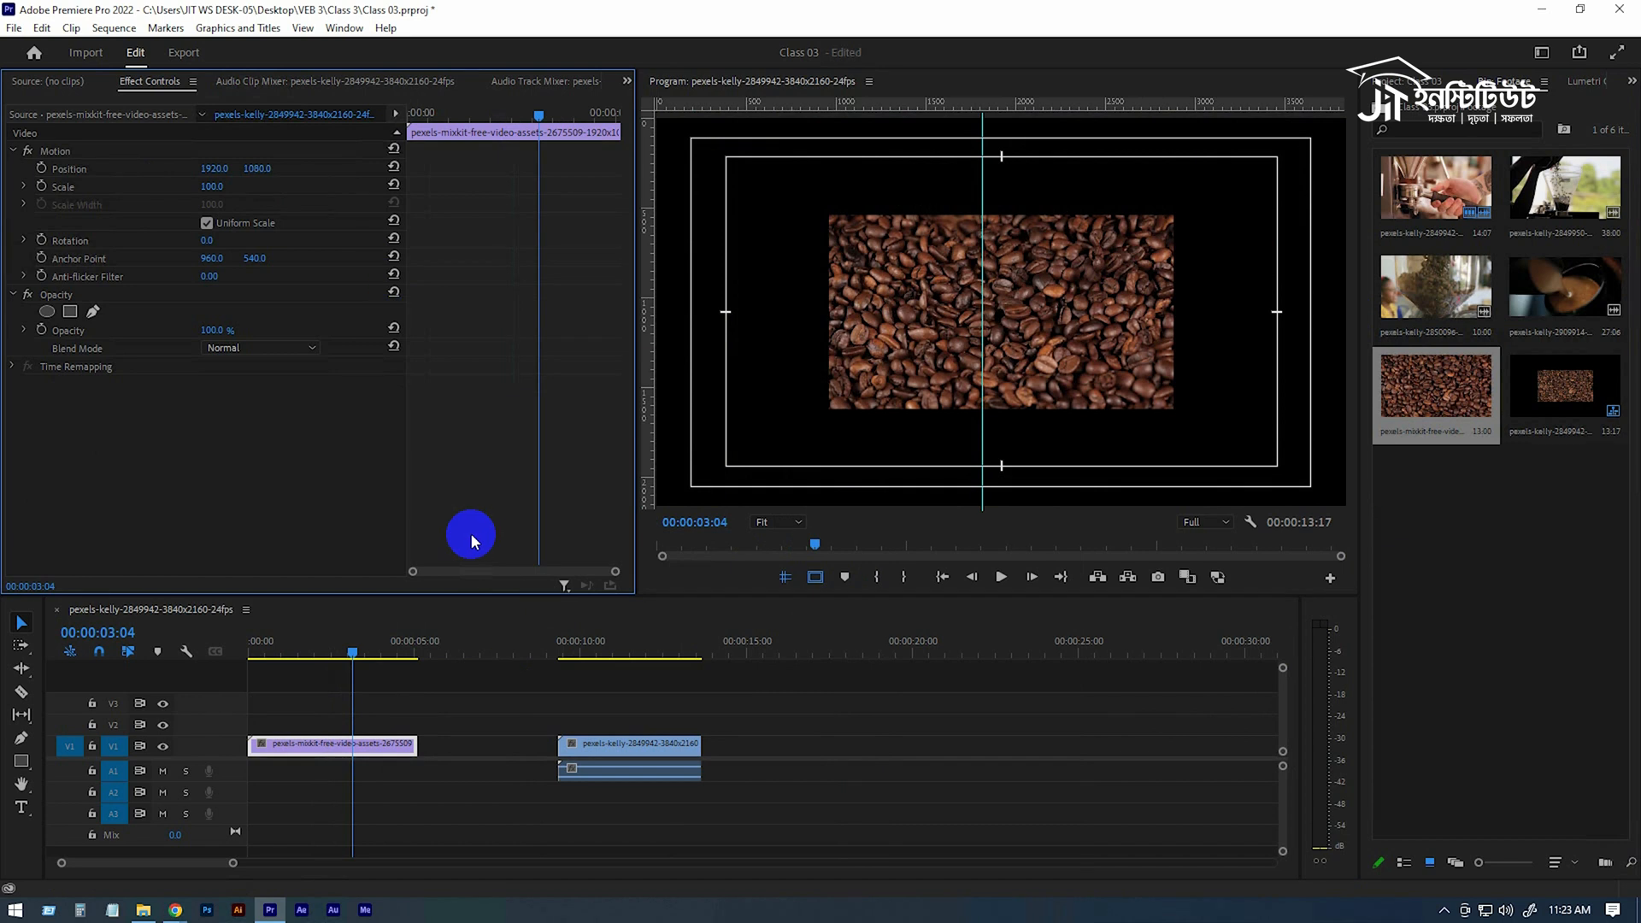
Step: Try Set to Frame Size on the coffee-beans clip on V1, and undo it
{"action": "right_click", "coordinate": [340, 745]}
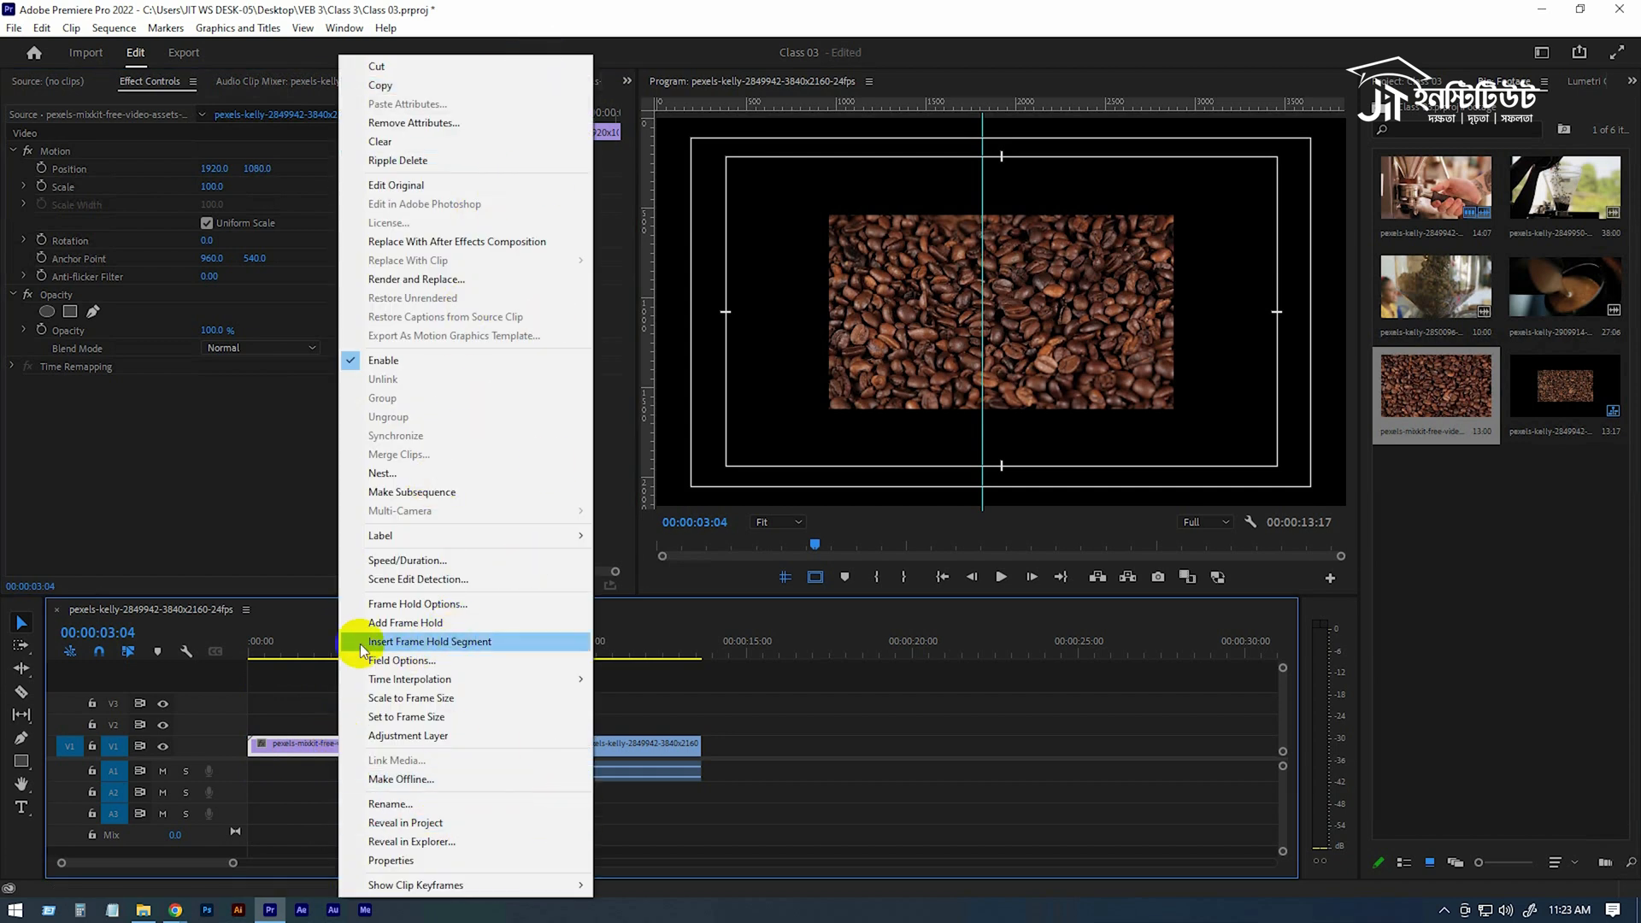
{"action": "left_click", "coordinate": [397, 718]}
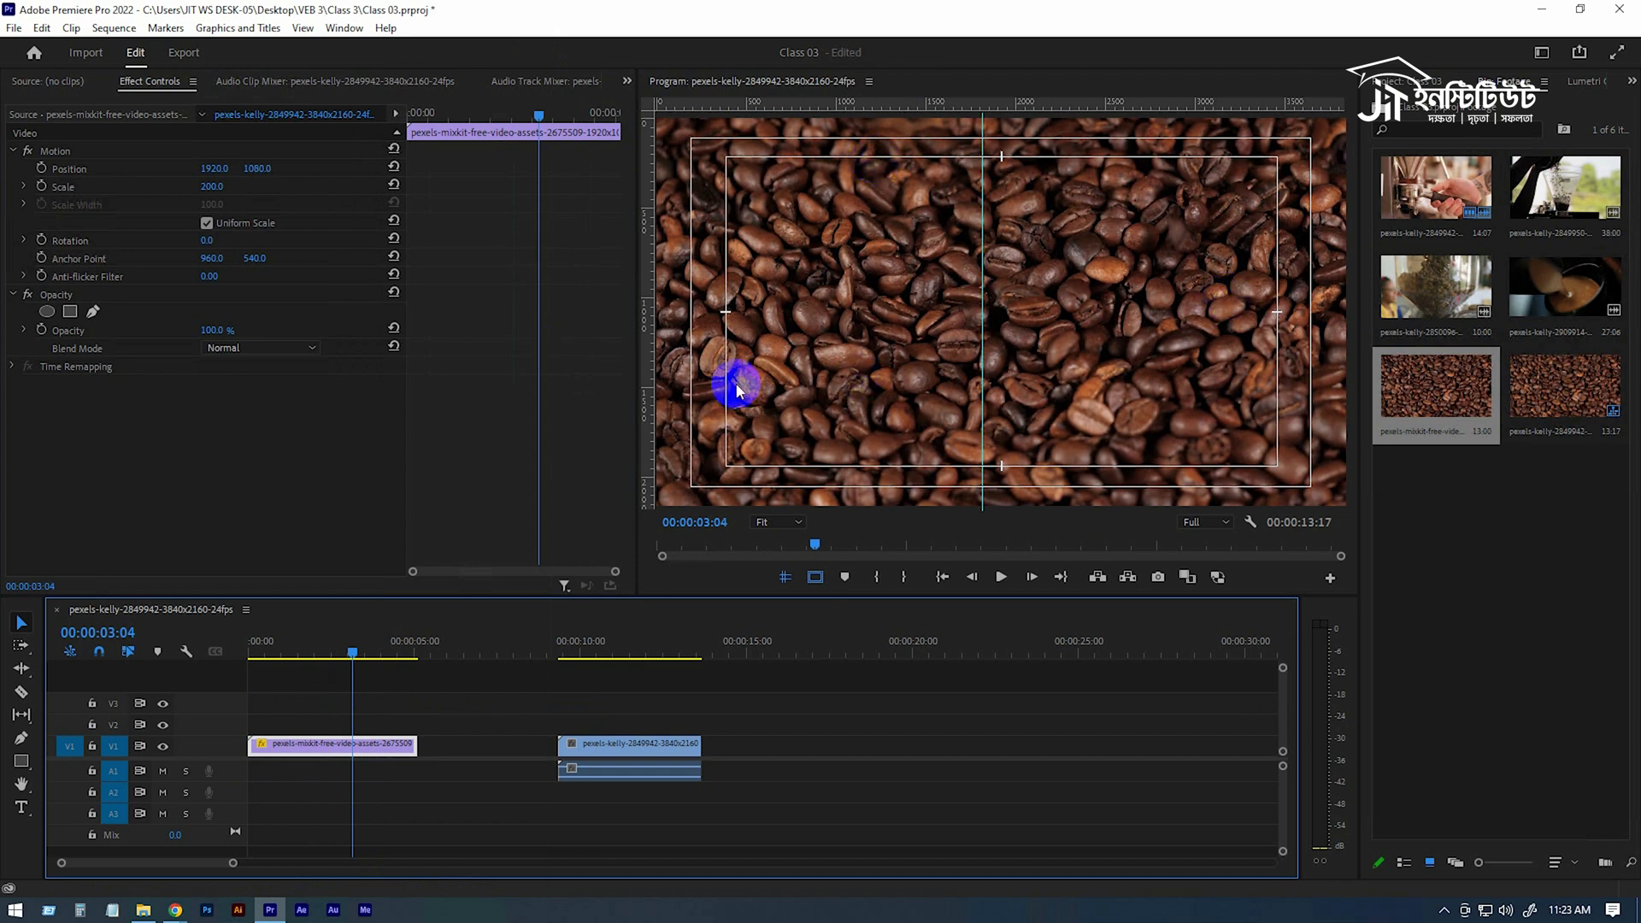
{"action": "key", "text": "ctrl+z"}
Step: Try Scale to Frame Size on the coffee-beans clip on V1, and undo it
{"action": "right_click", "coordinate": [377, 747]}
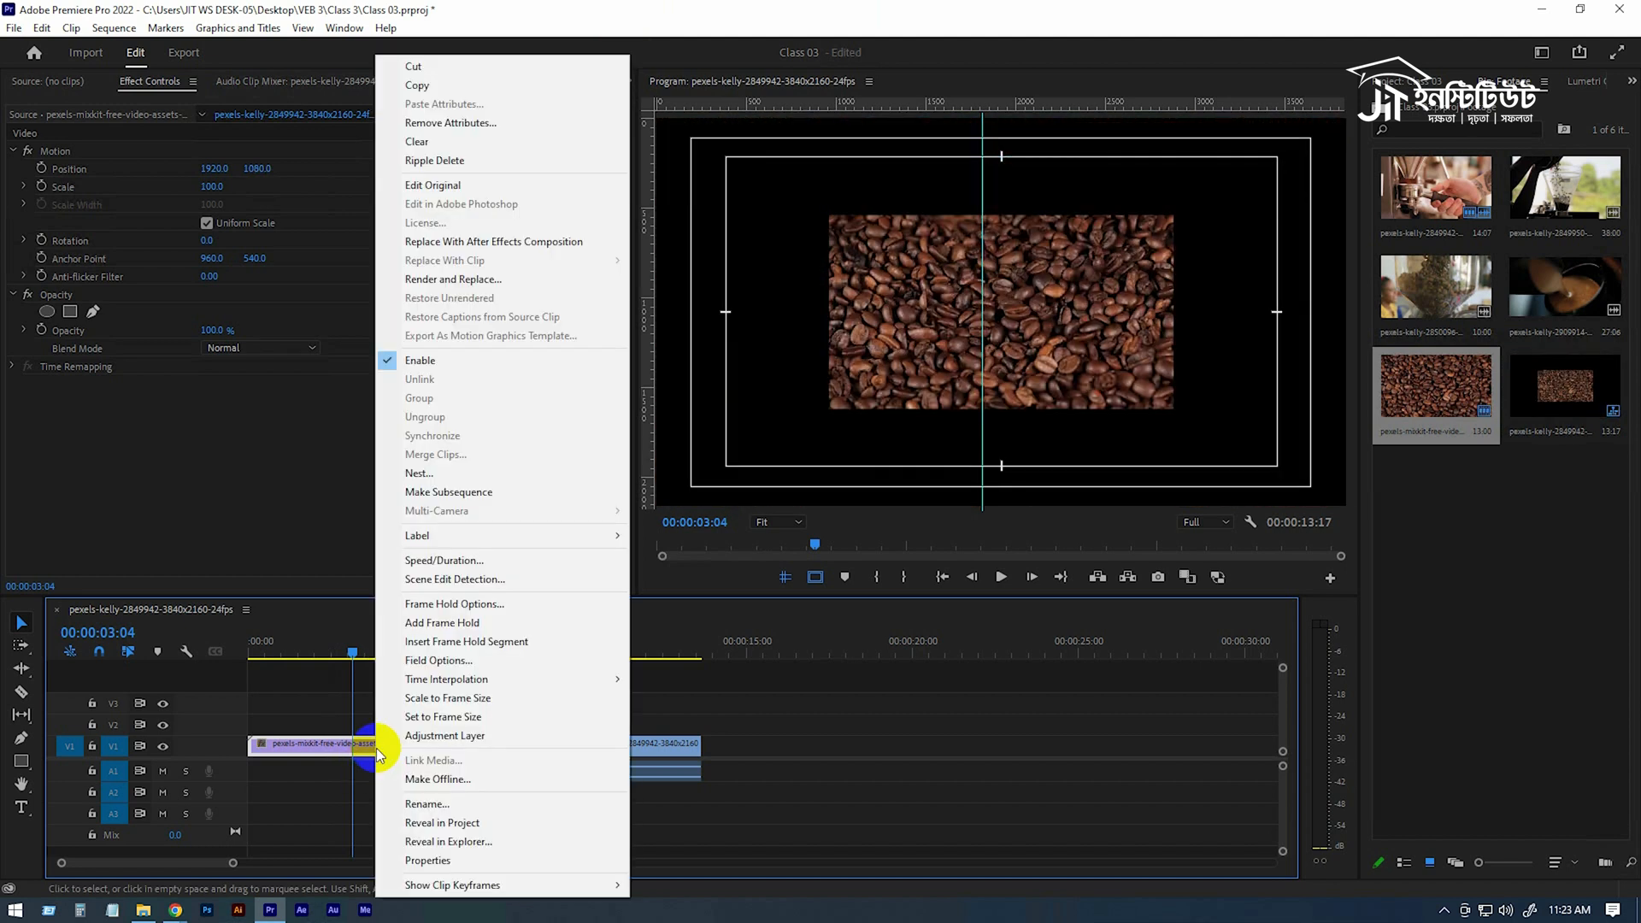
{"action": "left_click", "coordinate": [462, 702]}
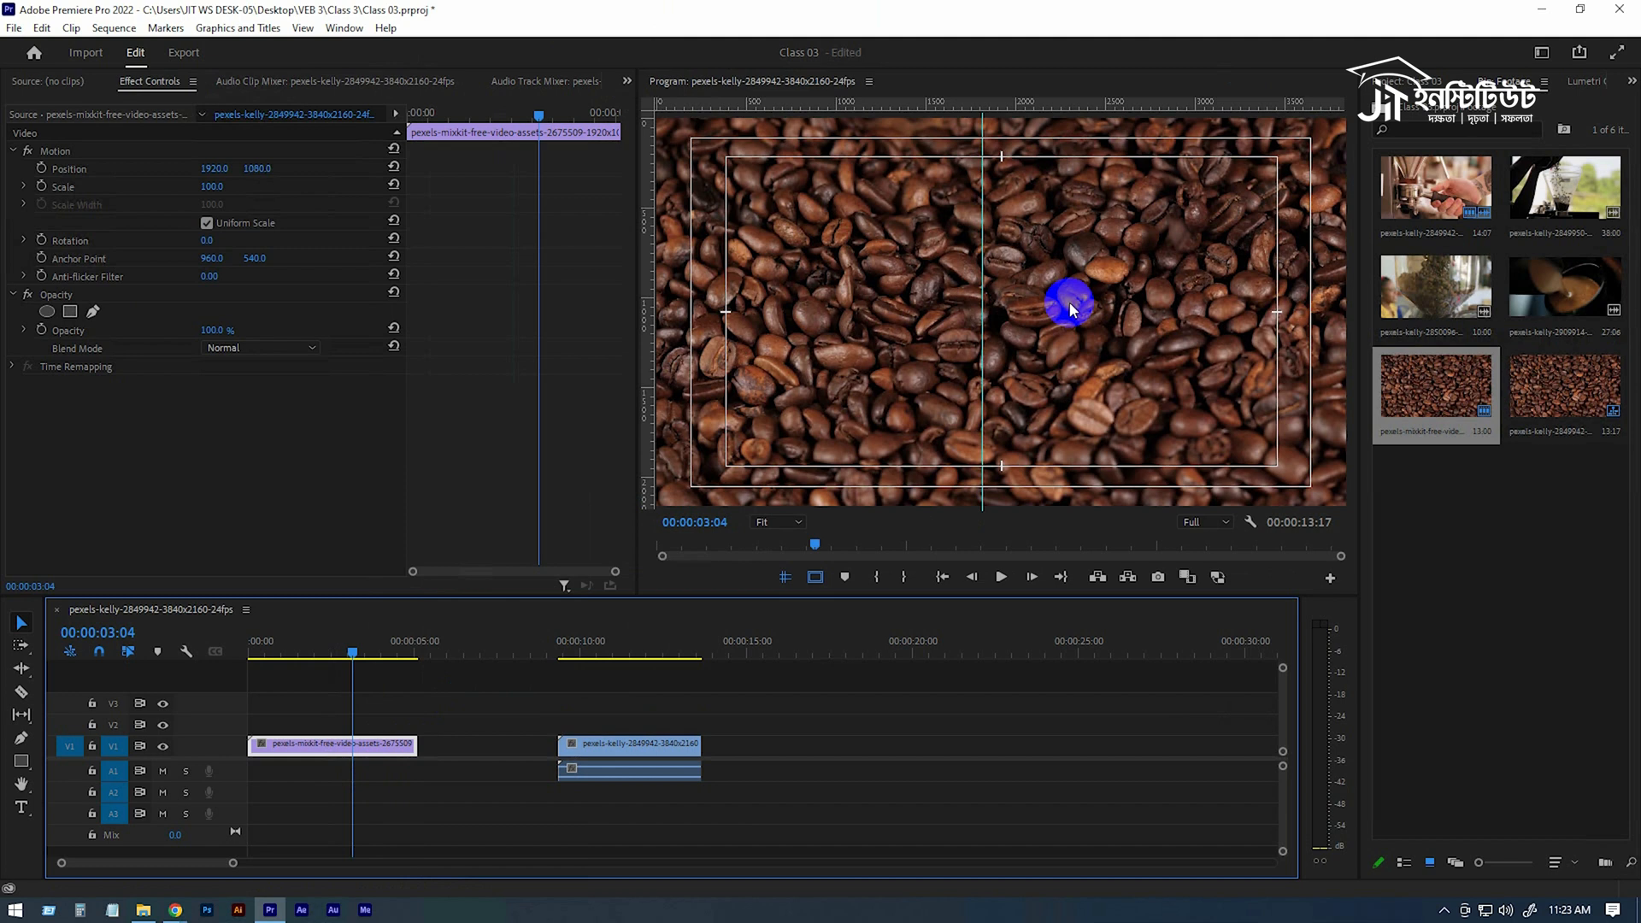
{"action": "key", "text": "ctrl+z"}
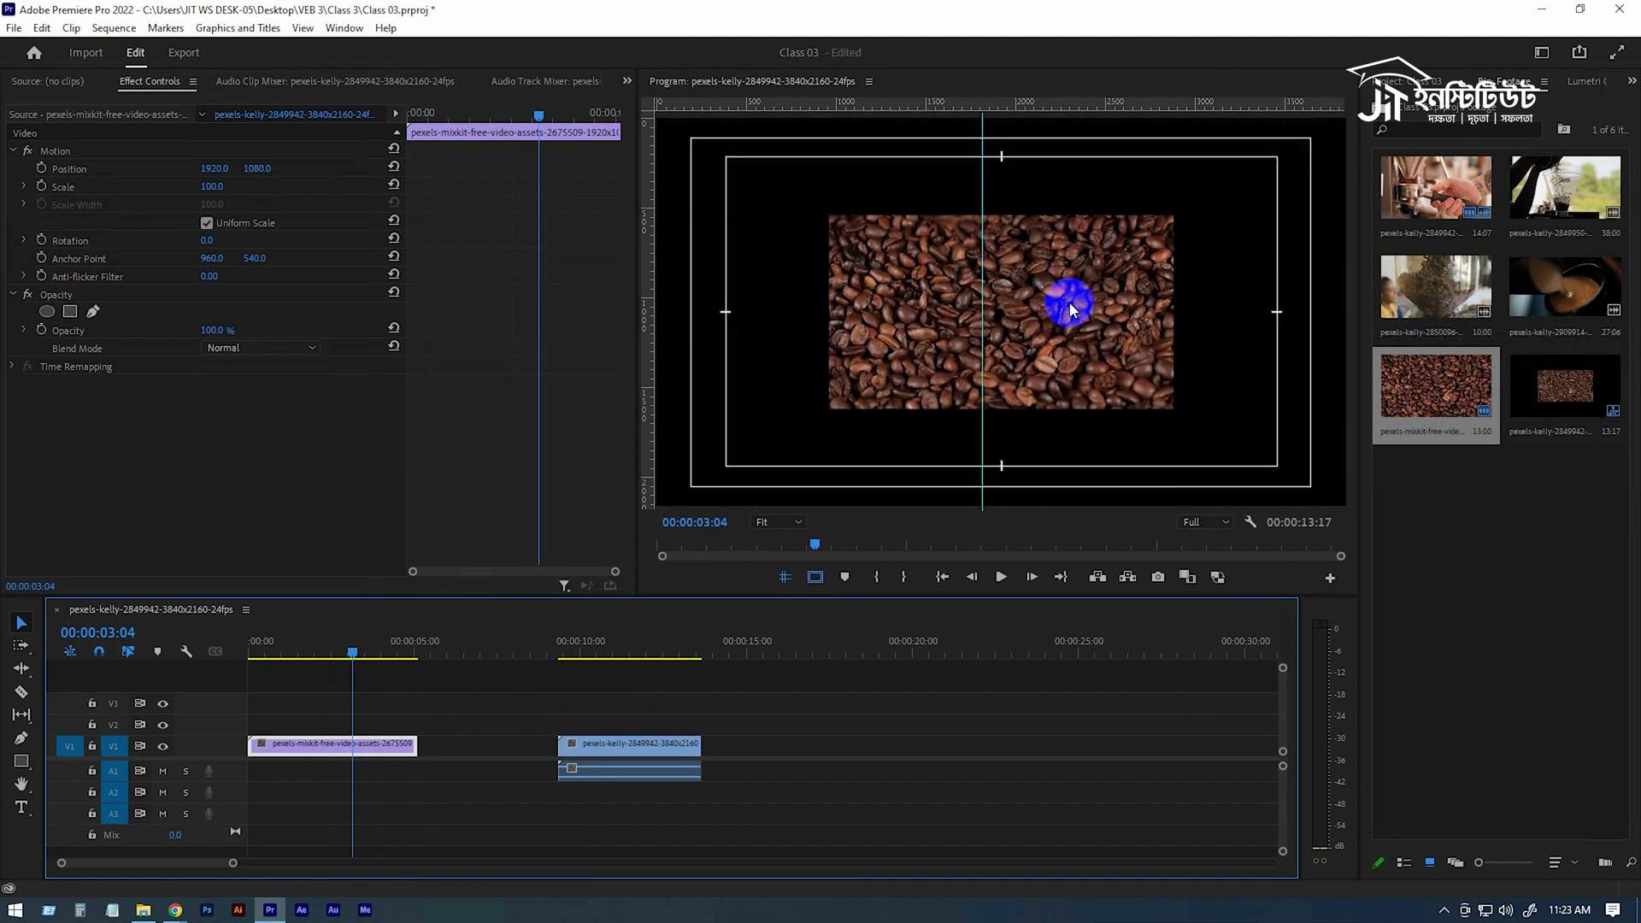
Step: Apply Set to Frame Size to the coffee-beans clip once more for comparison, and undo it
{"action": "right_click", "coordinate": [367, 743]}
{"action": "left_click", "coordinate": [465, 717]}
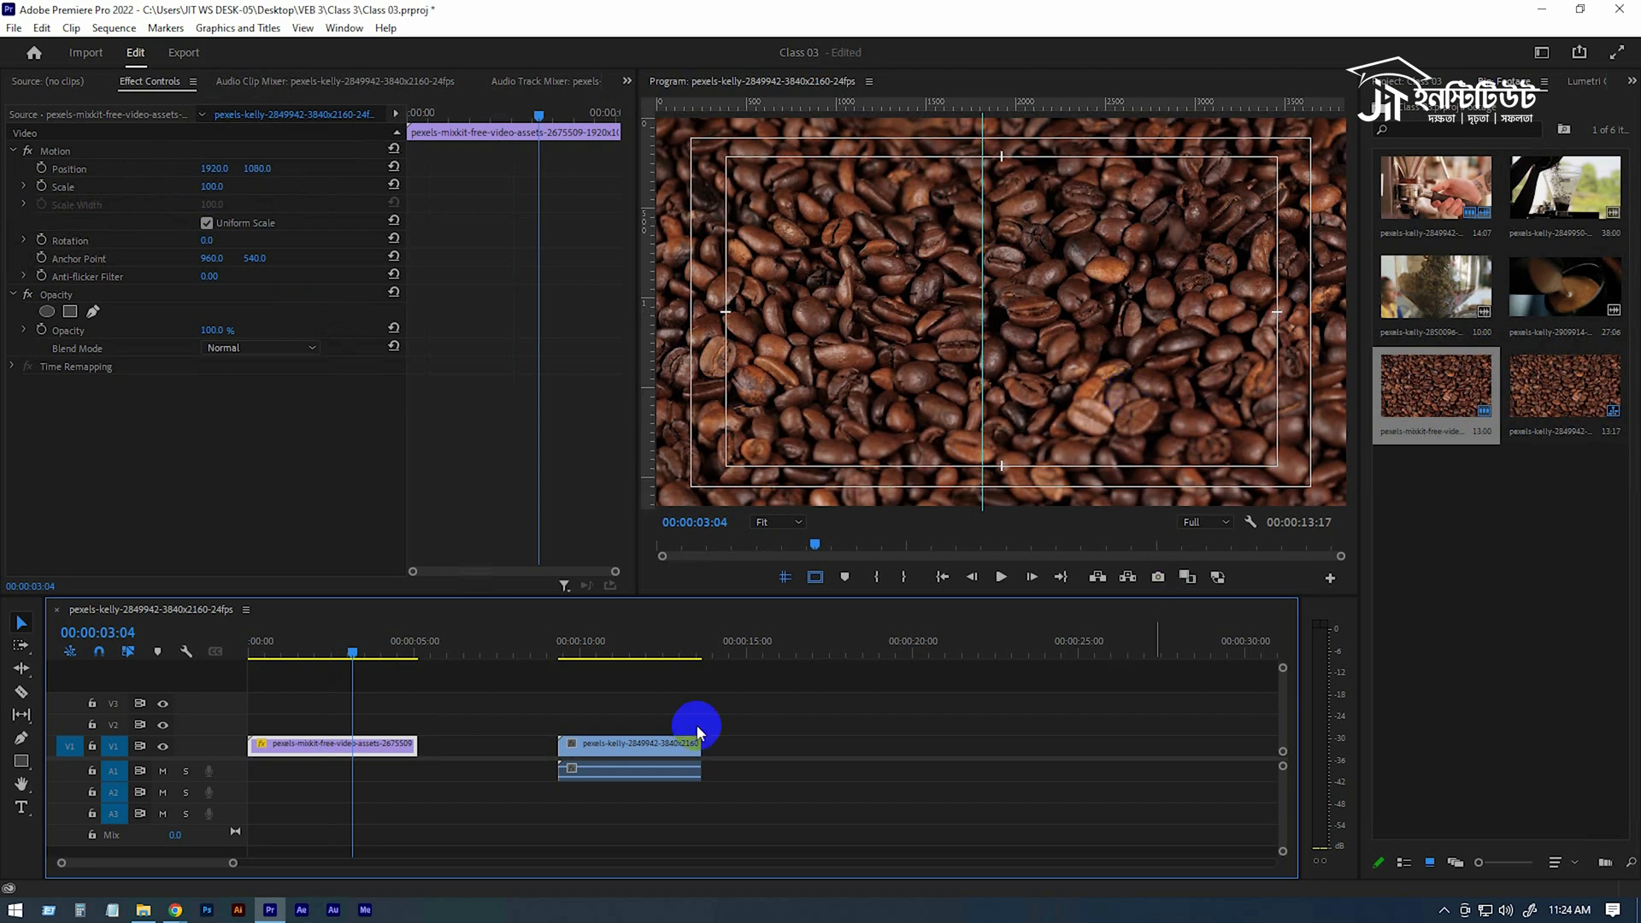
{"action": "key", "text": "ctrl+z"}
Step: Apply Scale to Frame Size to the coffee-beans clip, try enlarging its scale to about 207, and undo the enlargement
{"action": "right_click", "coordinate": [389, 754]}
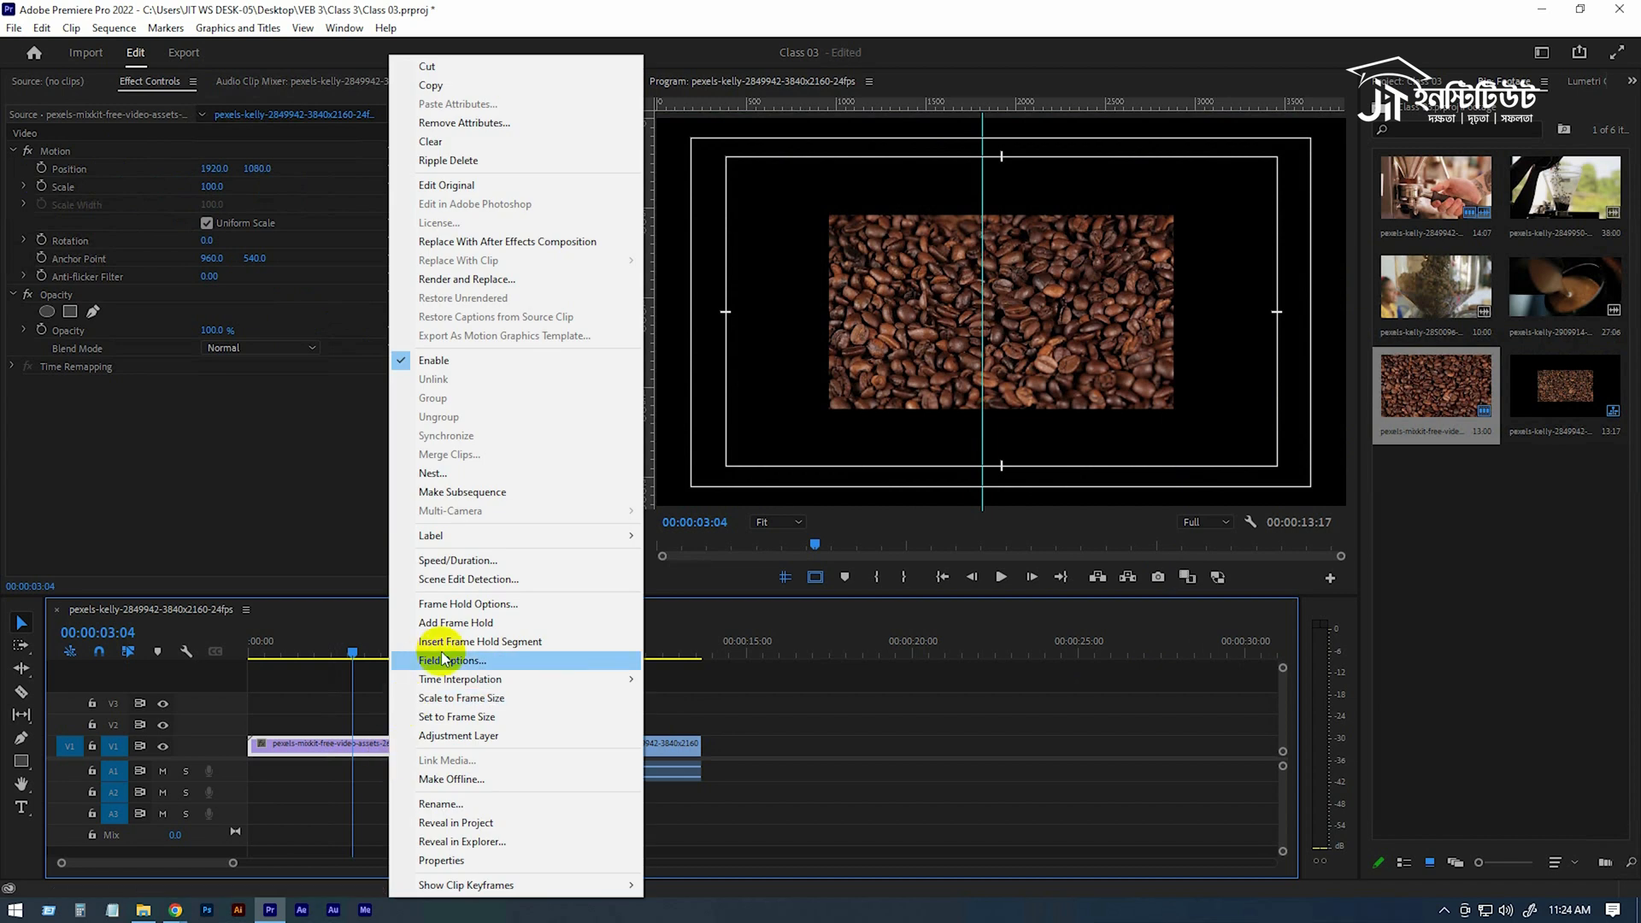
{"action": "left_click", "coordinate": [466, 699]}
{"action": "left_click", "coordinate": [24, 342]}
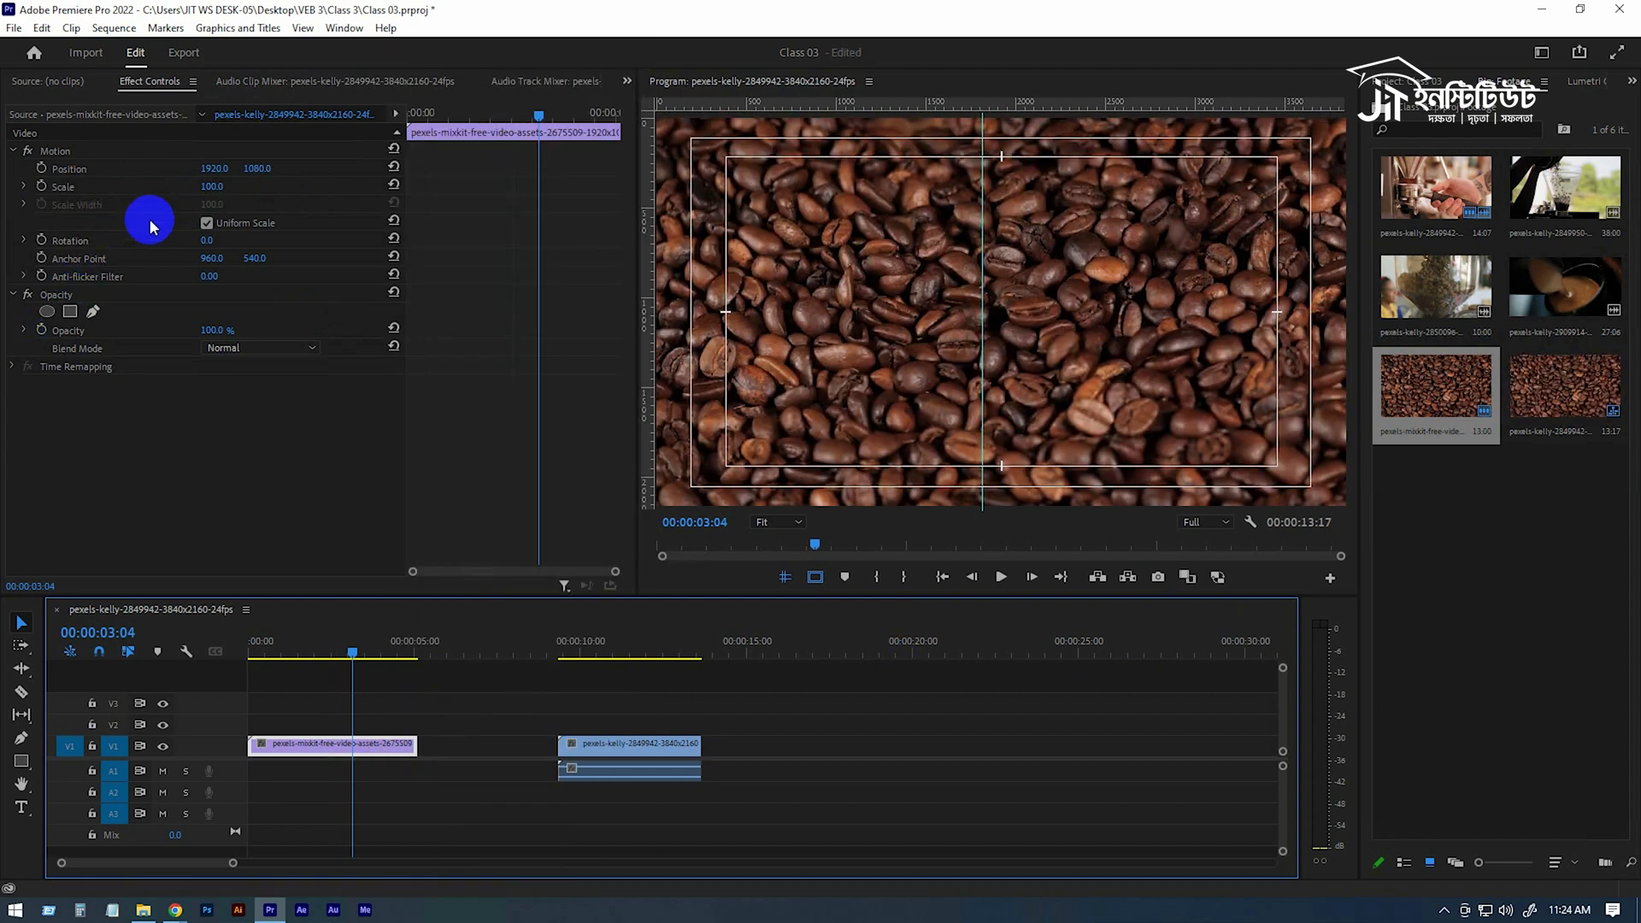
{"action": "left_click", "coordinate": [1092, 417]}
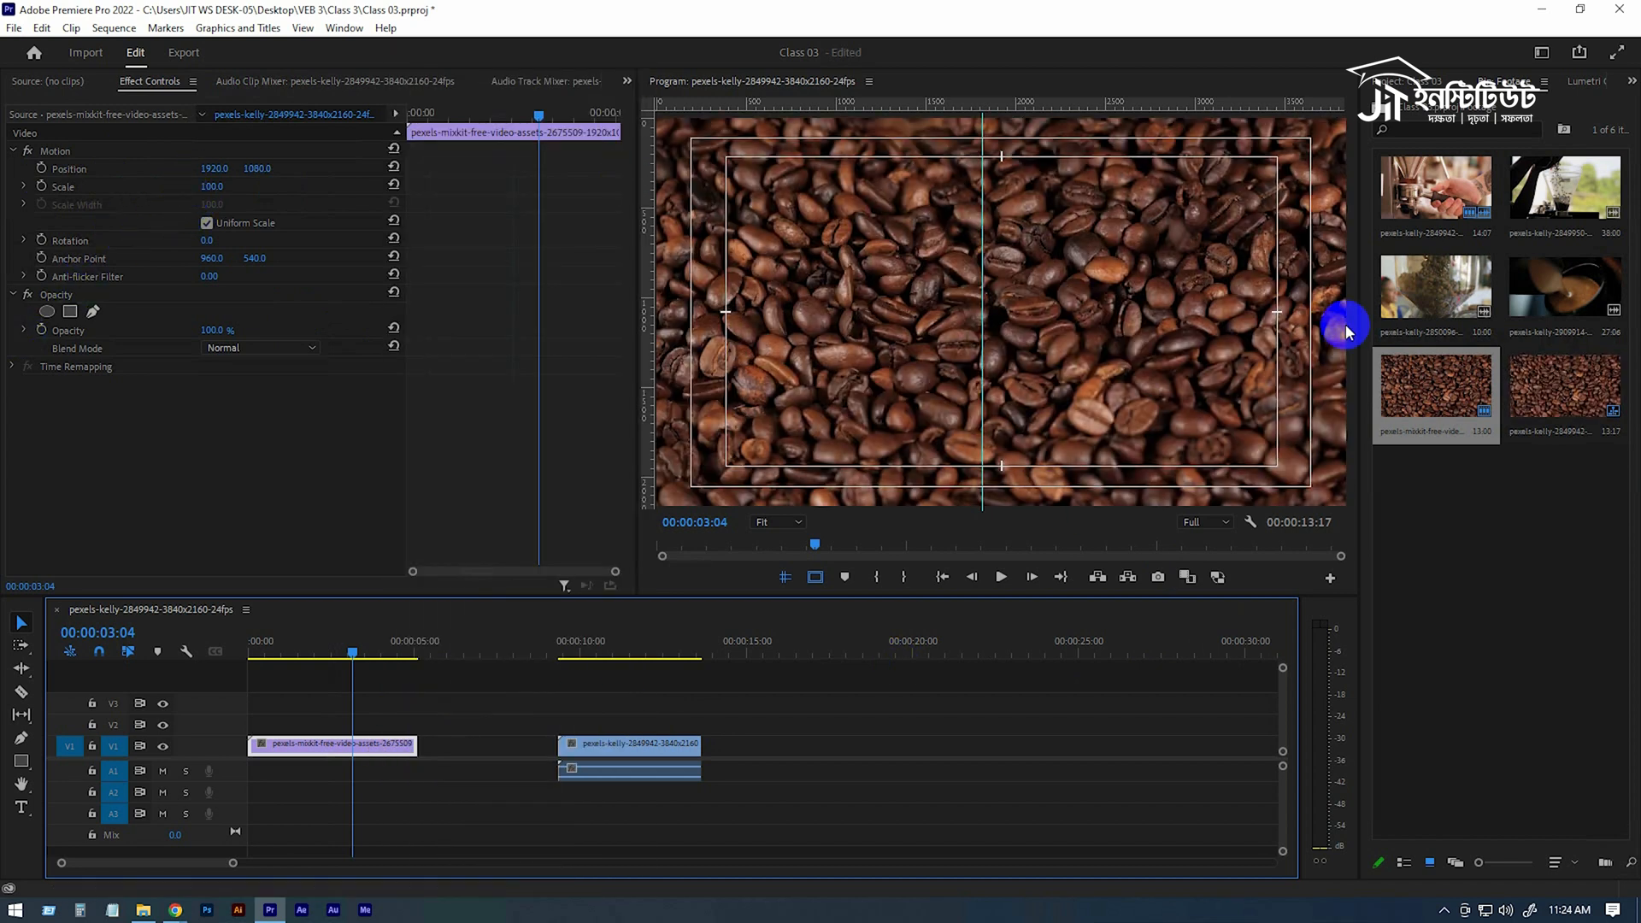
{"action": "left_click_drag", "start_coordinate": [214, 184], "coordinate": [301, 178]}
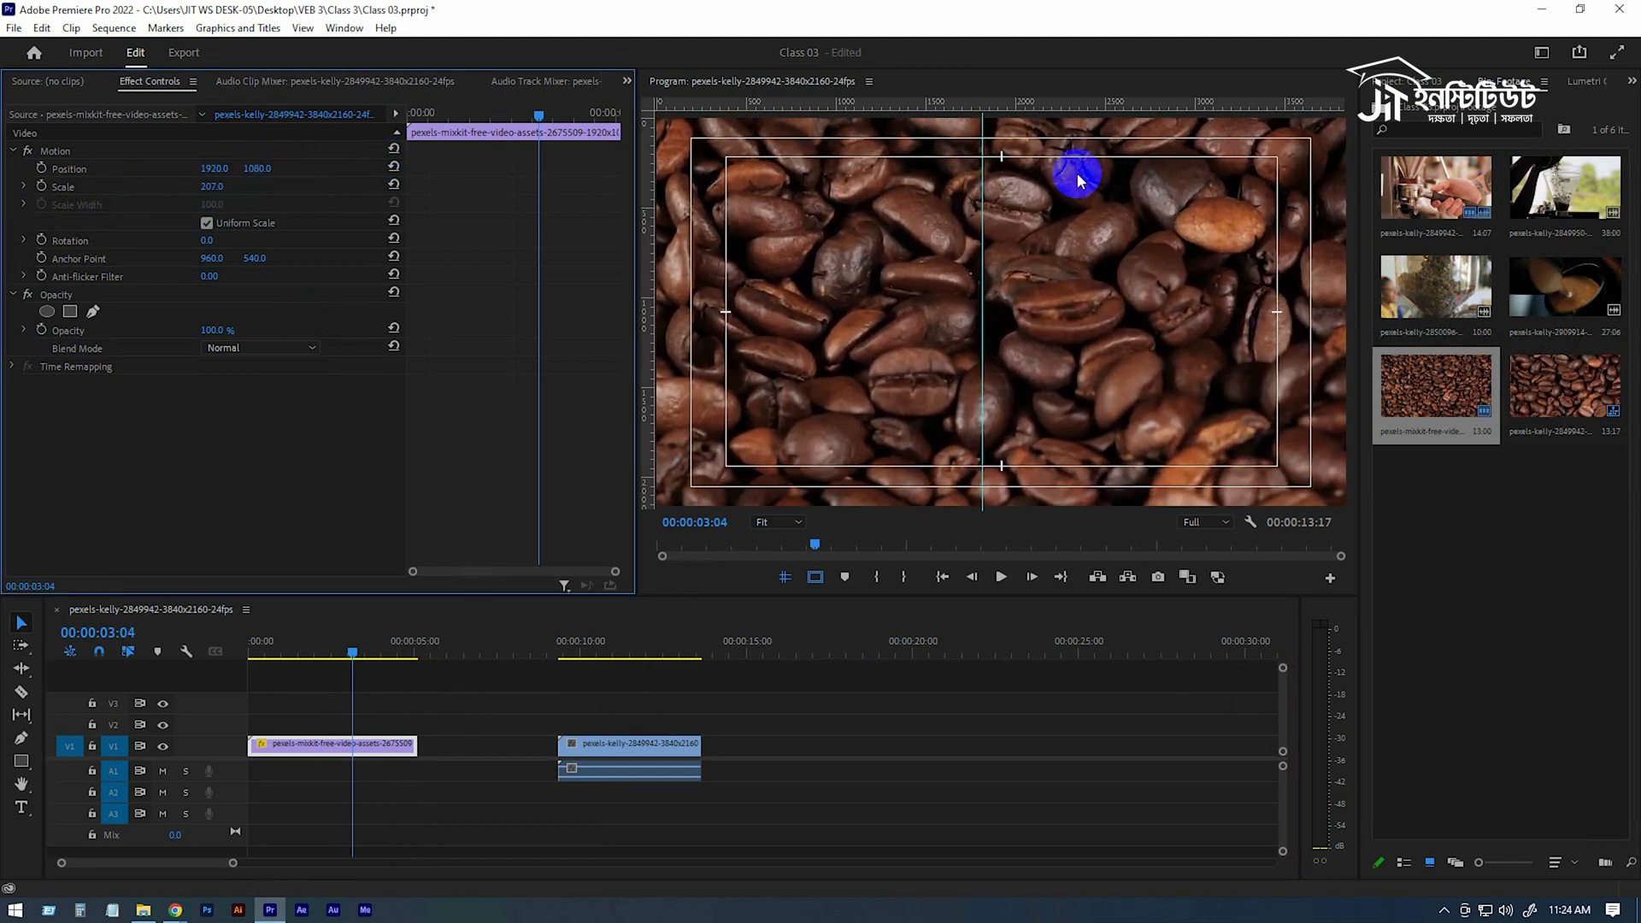
{"action": "key", "text": "ctrl+z"}
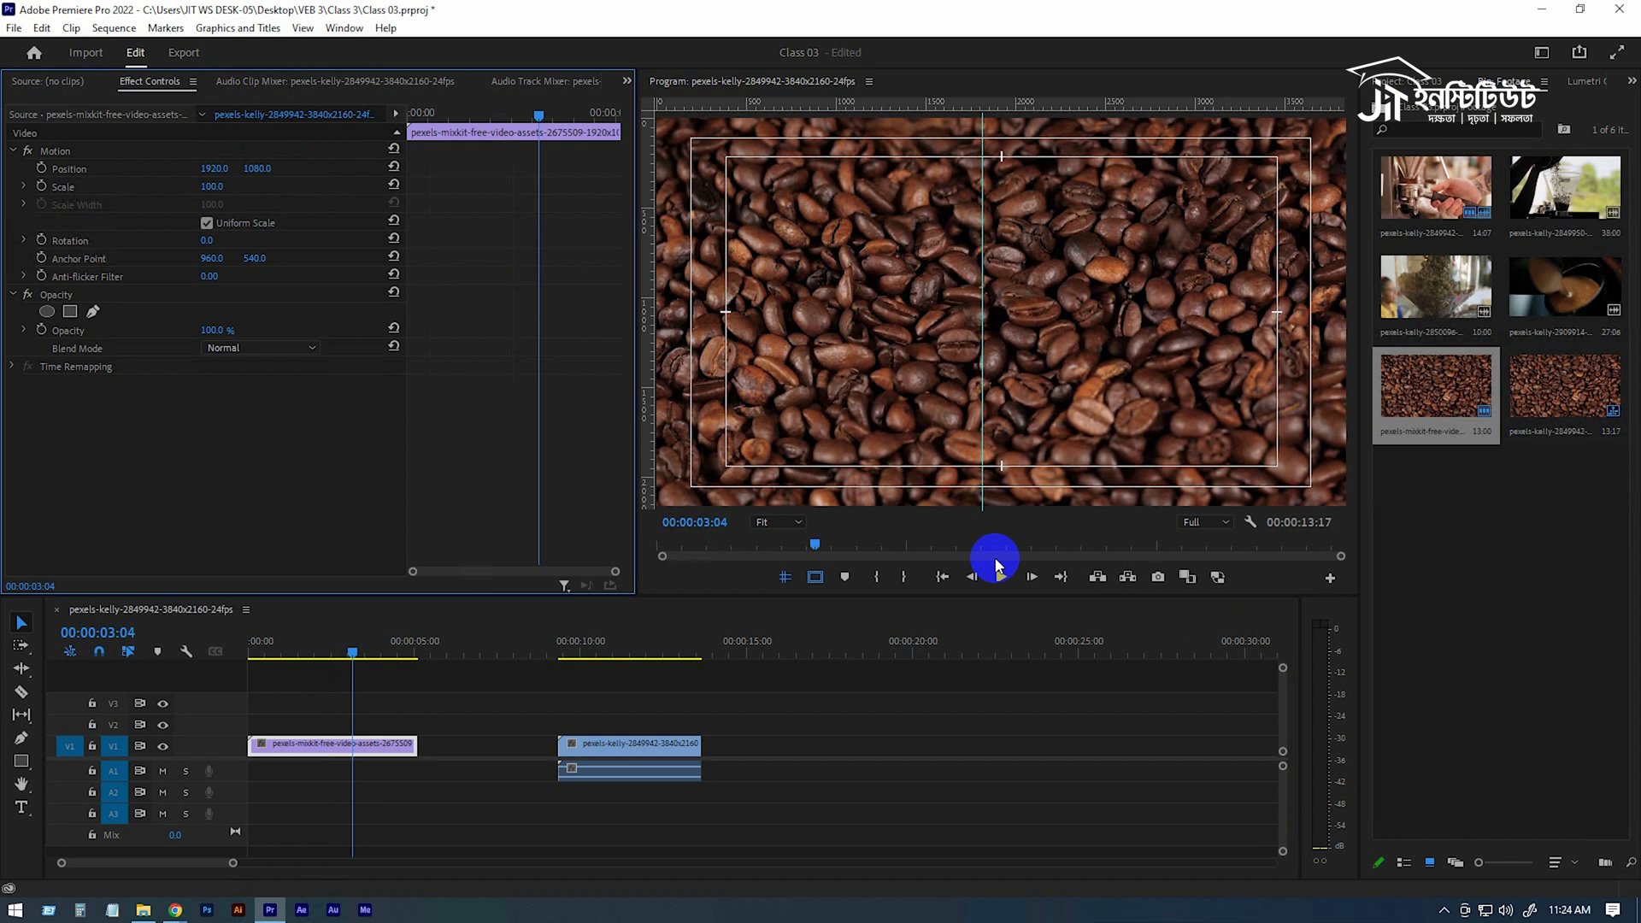
Step: Undo the coffee-beans clip's Scale to Frame Size and step back to its placement on V2
{"action": "key", "text": "ctrl+z"}
{"action": "key", "text": "ctrl+z"}
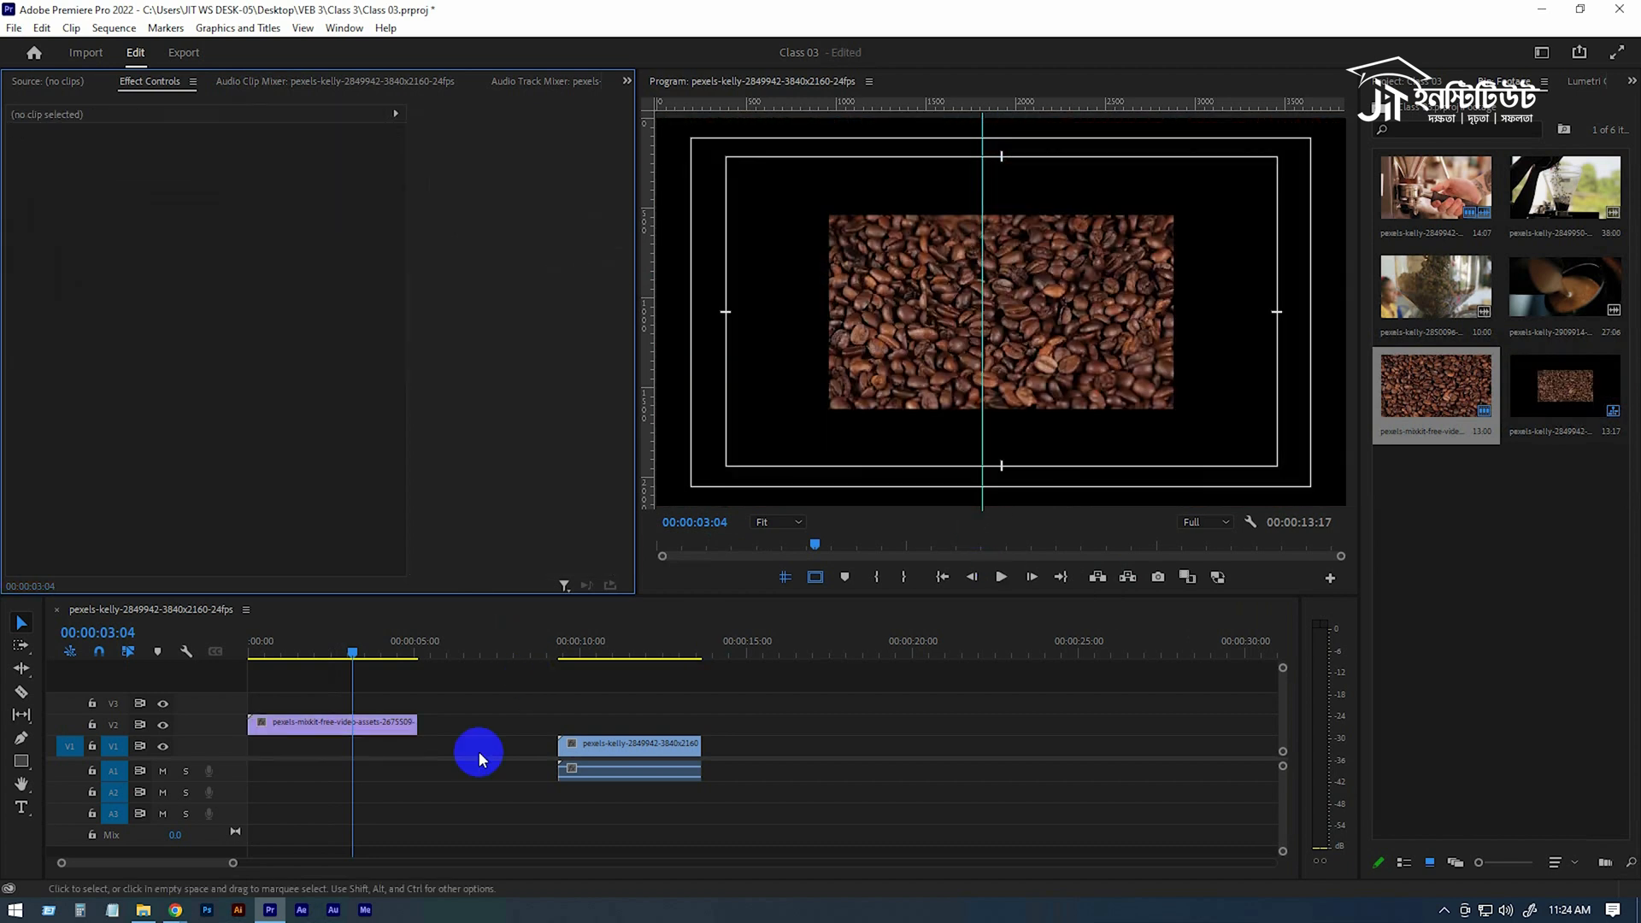
{"action": "key", "text": "ctrl+z"}
{"action": "key", "text": "ctrl+shift+z"}
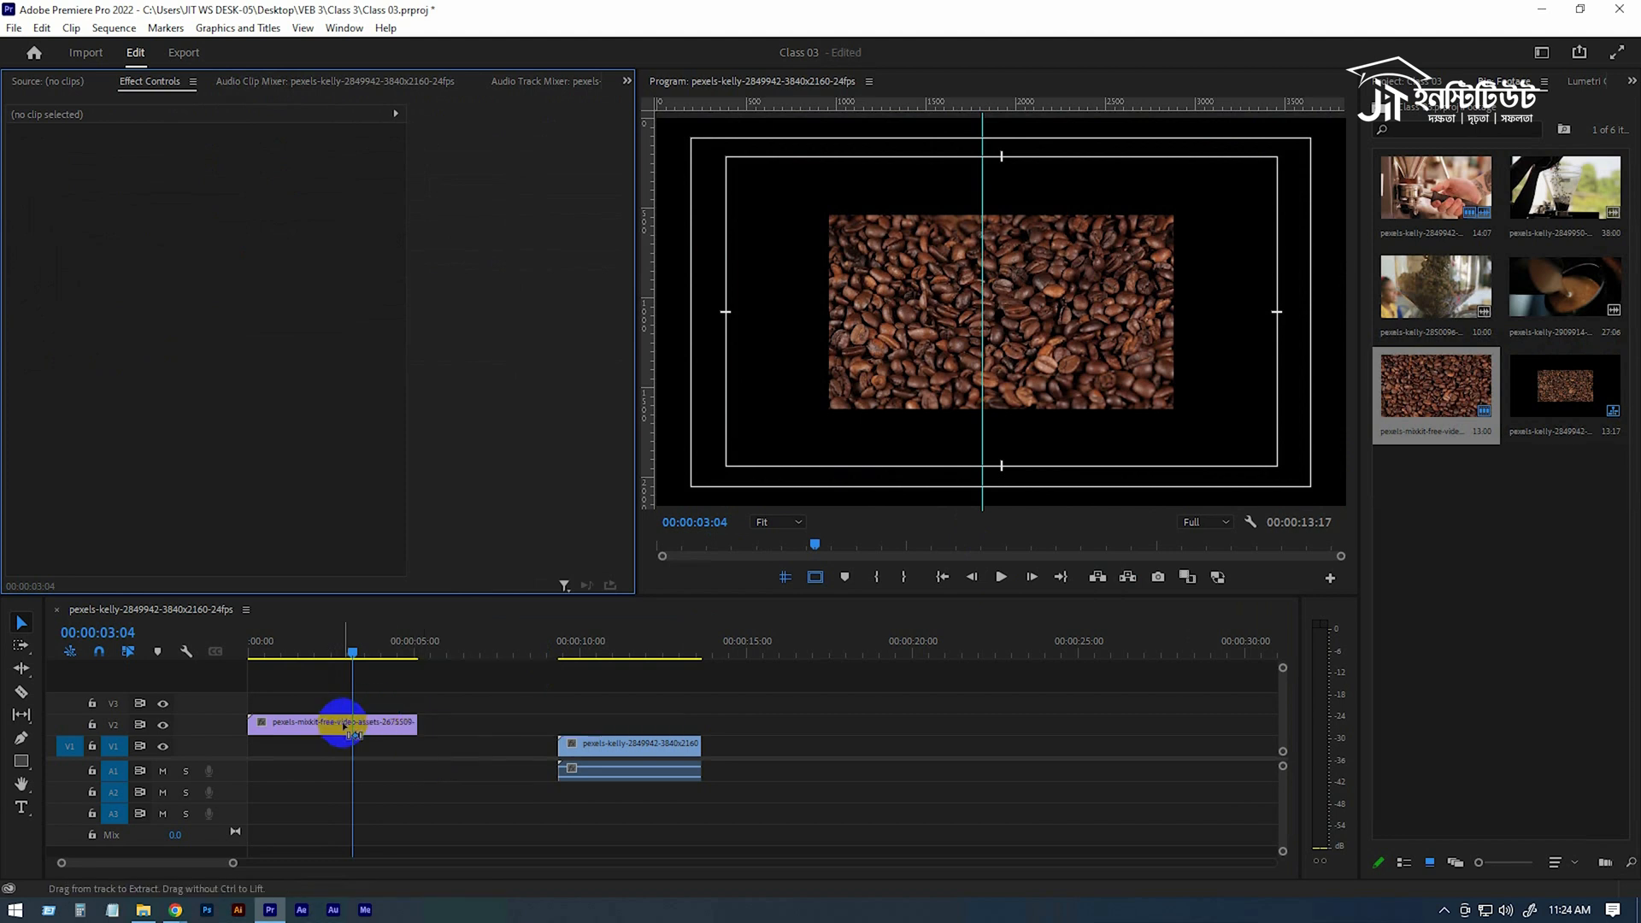
Step: Move the coffee-beans clip from V2 down to V1 and apply Set to Frame Size to it
{"action": "left_click_drag", "start_coordinate": [345, 727], "coordinate": [340, 744]}
{"action": "right_click", "coordinate": [336, 742]}
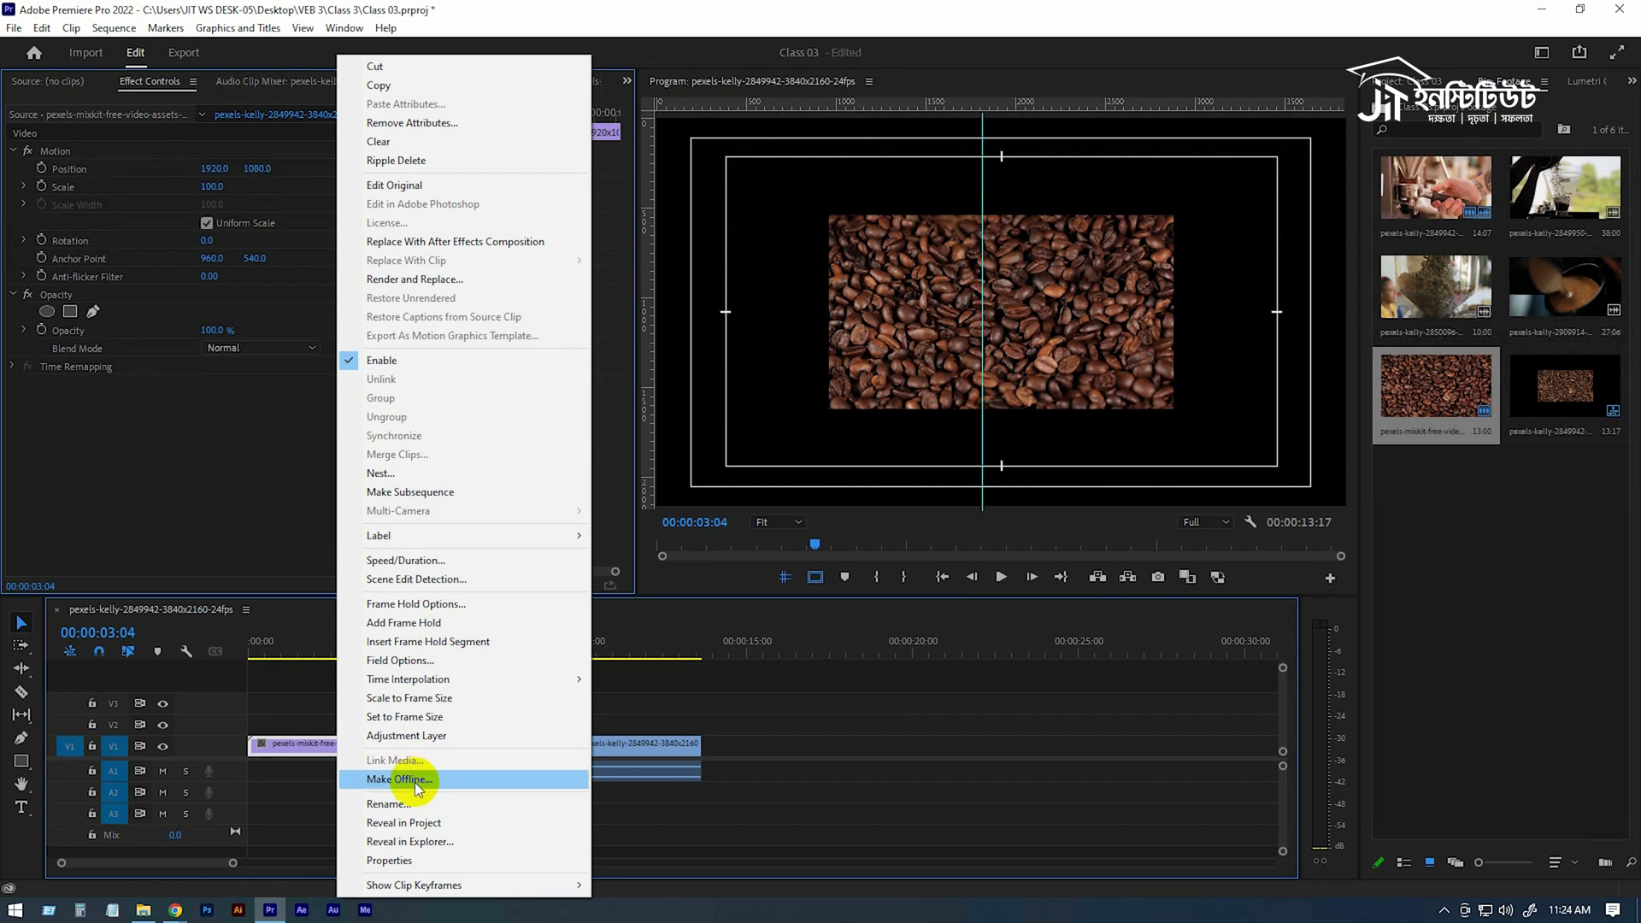
{"action": "left_click", "coordinate": [440, 720]}
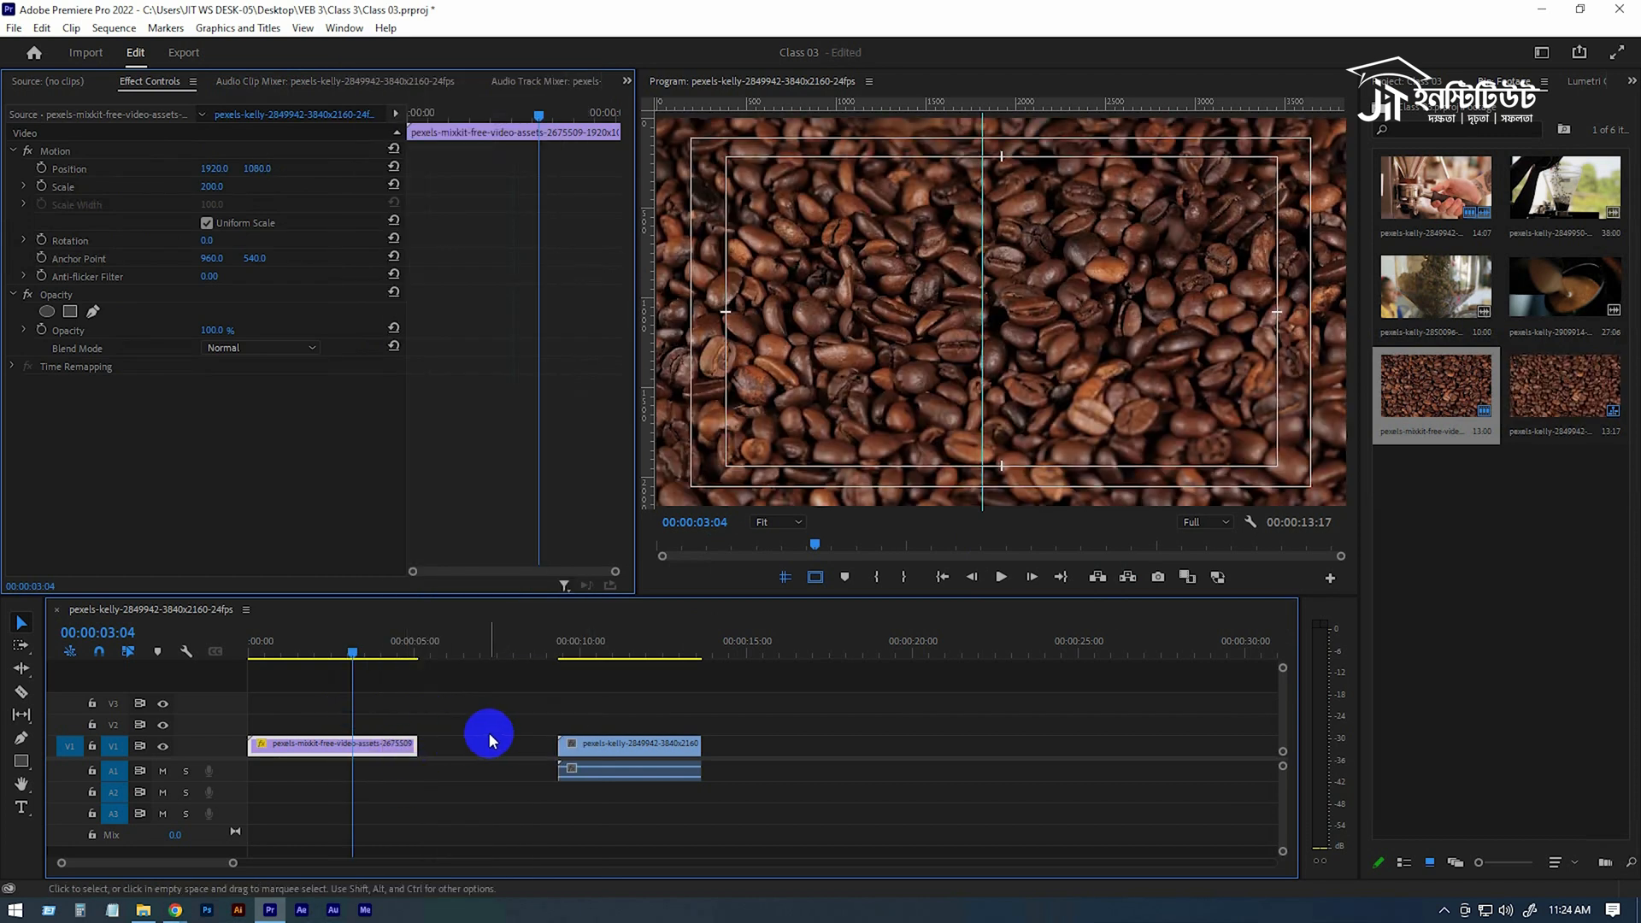
Step: Undo the coffee-beans clip's frame sizing, move, trim and placement to take it off the timeline
{"action": "key", "text": "ctrl+z"}
{"action": "key", "text": "ctrl+z"}
{"action": "key", "text": "ctrl+z"}
{"action": "key", "text": "ctrl+z"}
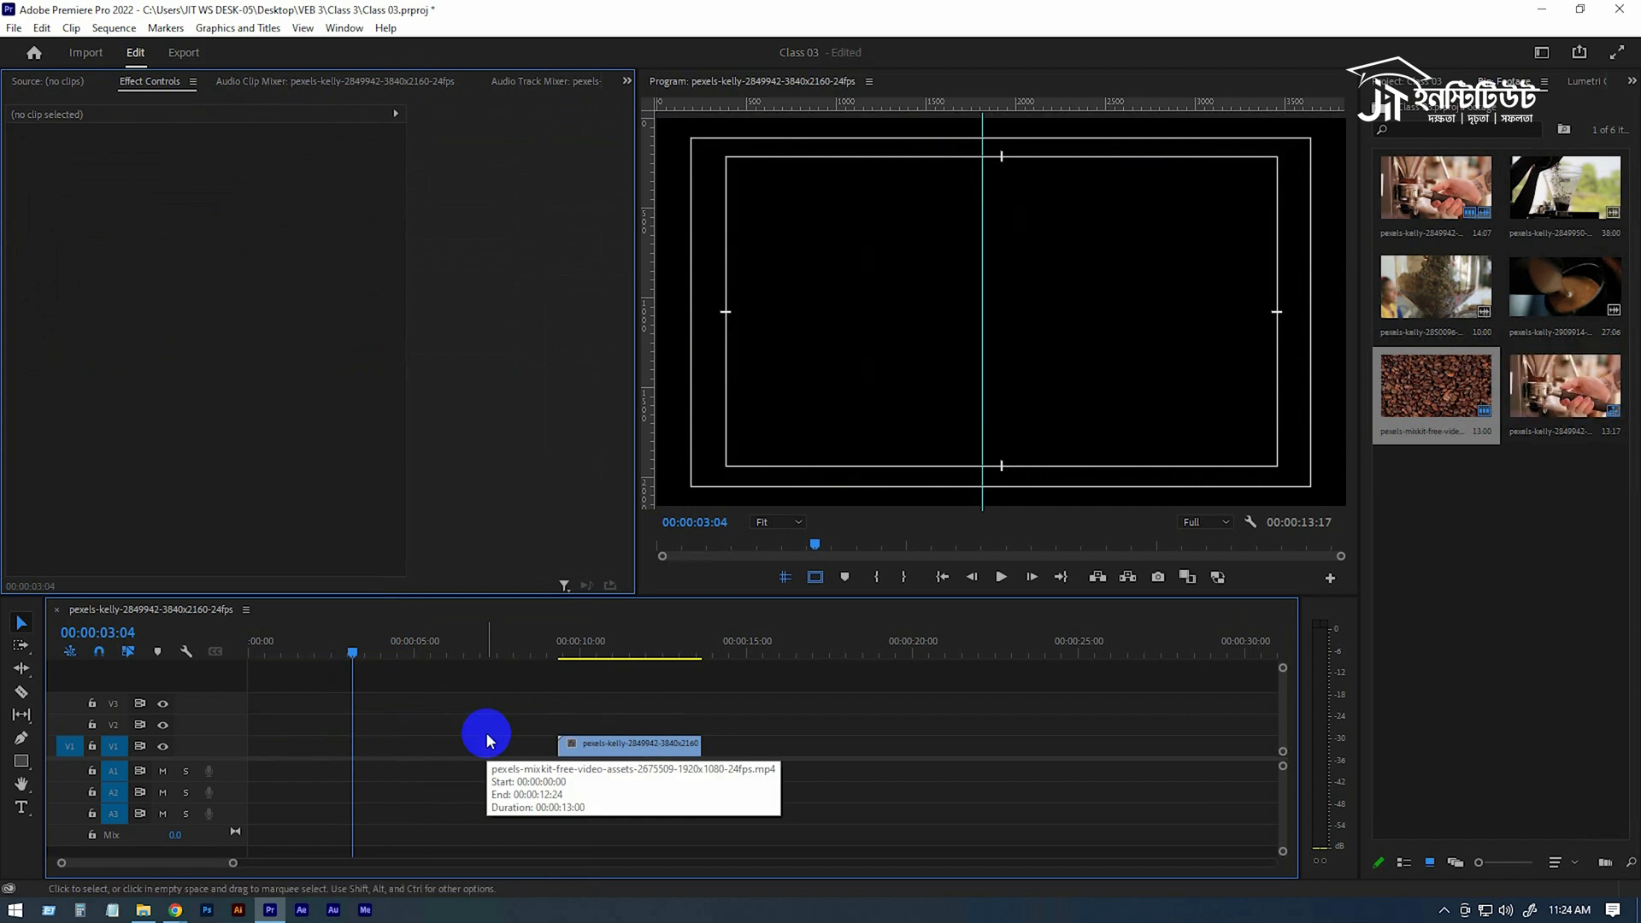
Step: Place the full coffee-beans footage at the start of V2 and apply Set to Frame Size to it
{"action": "left_click_drag", "start_coordinate": [1439, 385], "coordinate": [226, 736]}
{"action": "key", "text": "ctrl+z"}
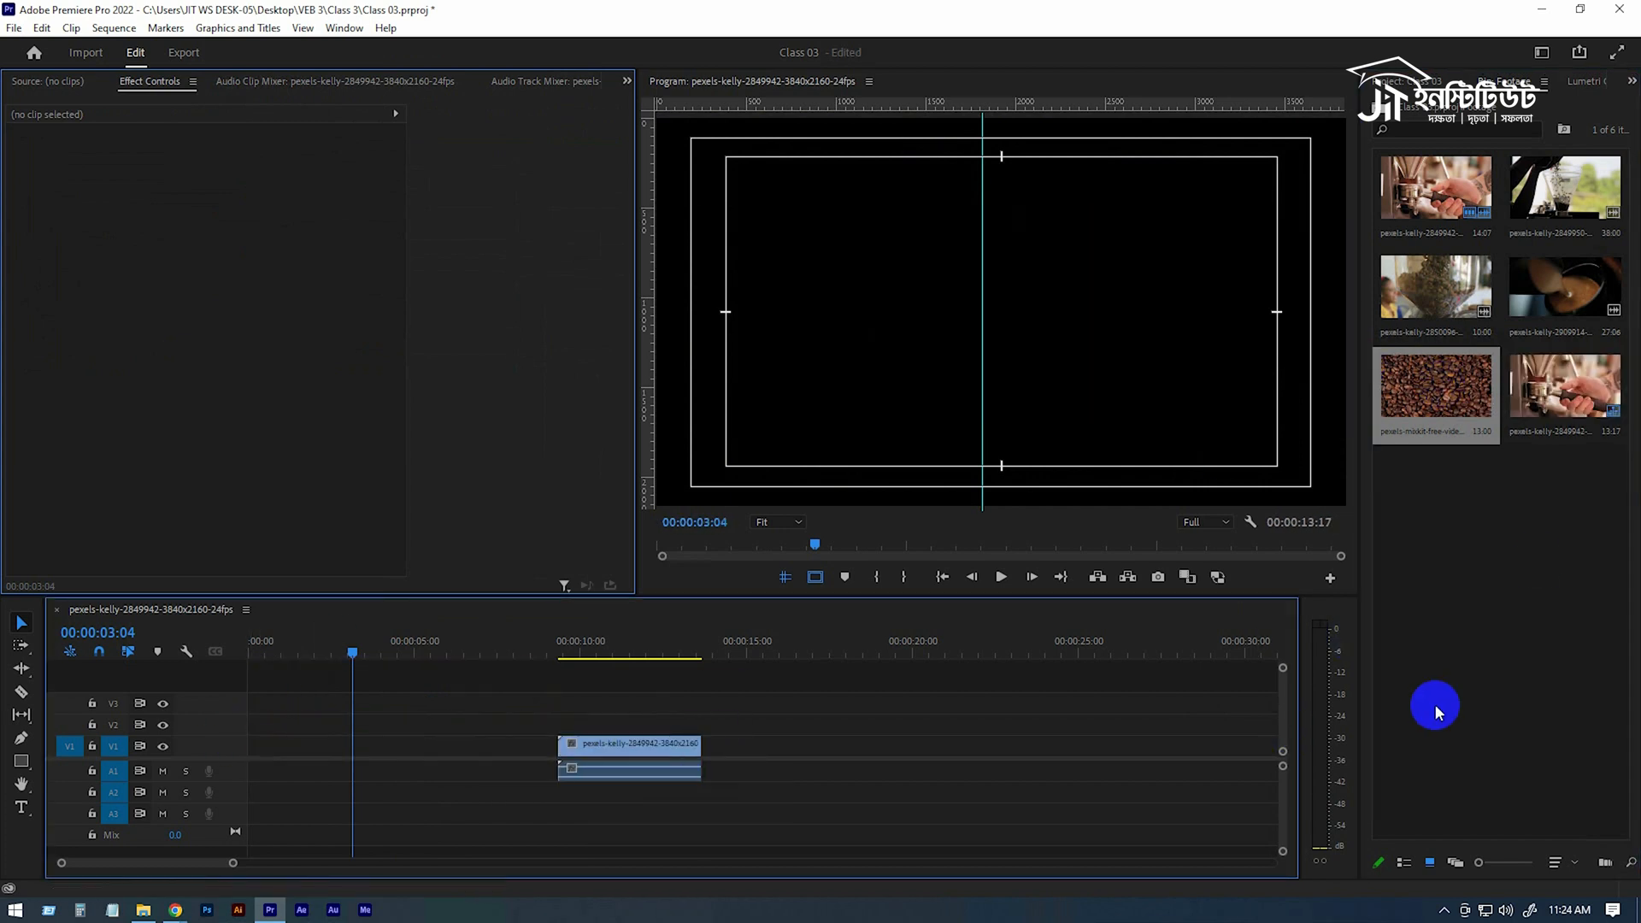
{"action": "left_click_drag", "start_coordinate": [1440, 384], "coordinate": [220, 717]}
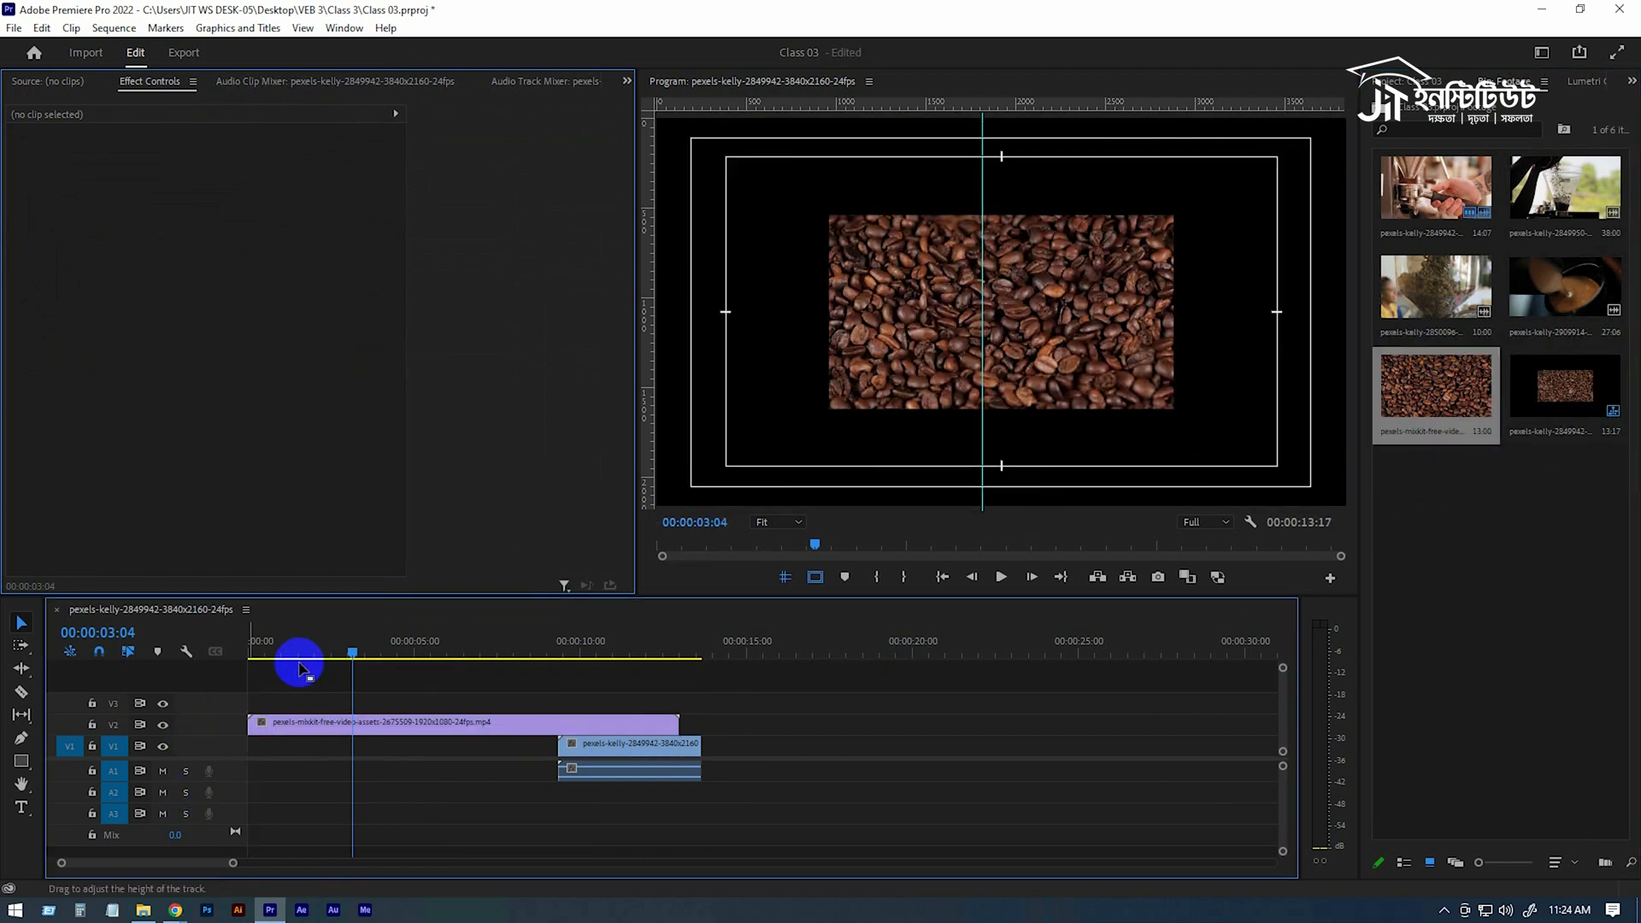
{"action": "right_click", "coordinate": [392, 731]}
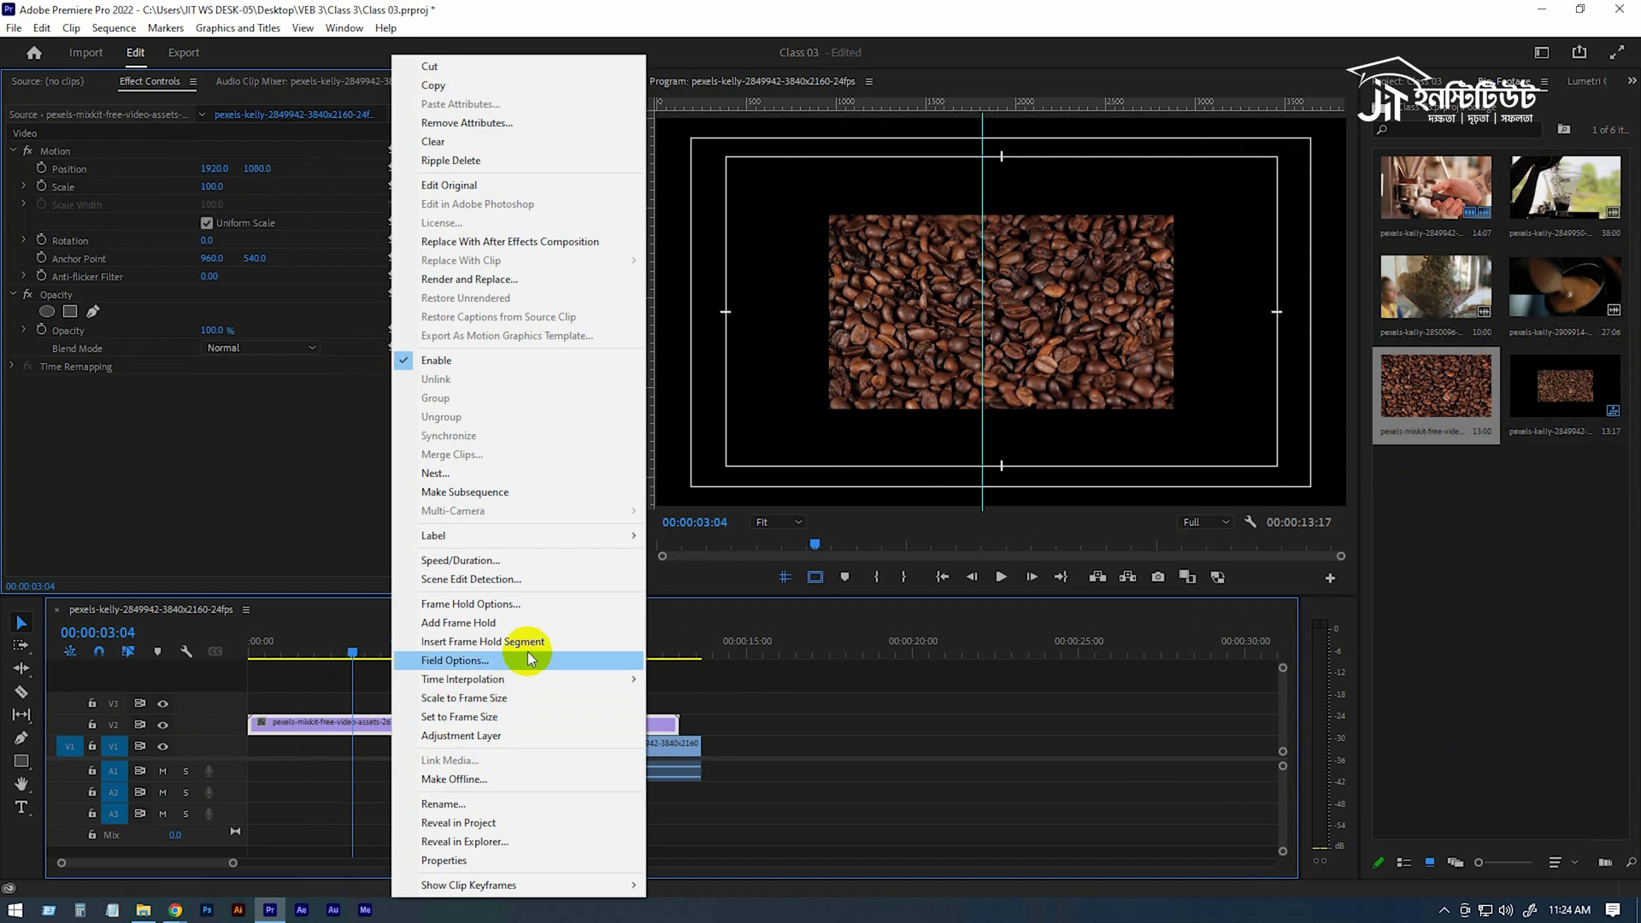
{"action": "left_click", "coordinate": [496, 720]}
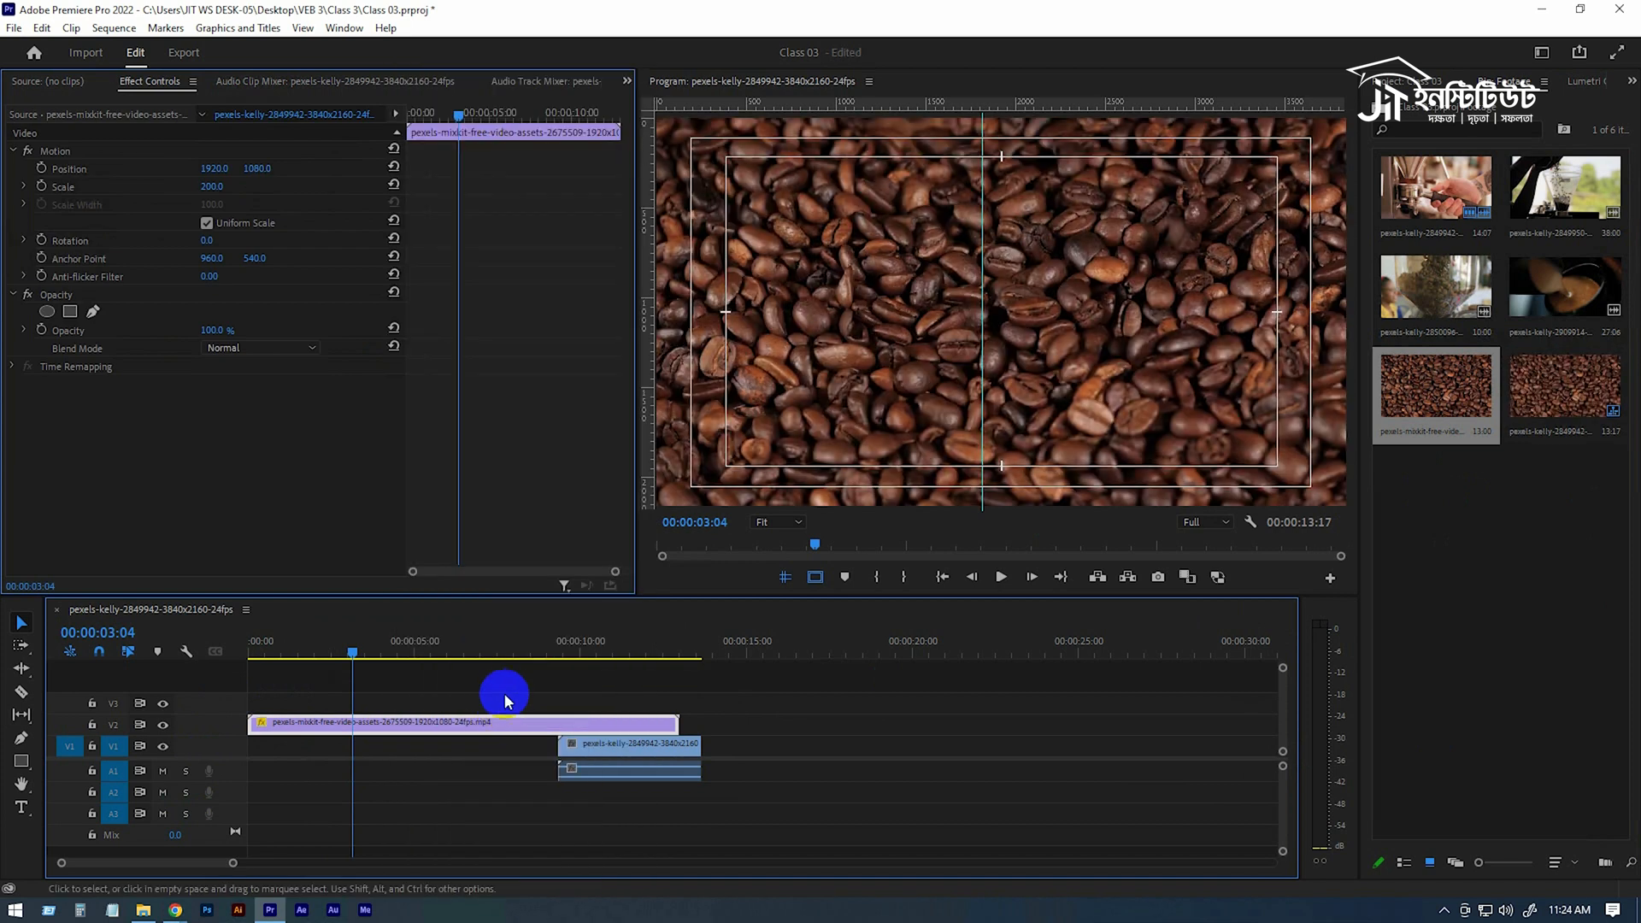
Step: Undo the frame sizing and placement, then try placing the coffee-beans footage on V2 without scaling and undo that too
{"action": "key", "text": "ctrl+z"}
{"action": "key", "text": "ctrl+z"}
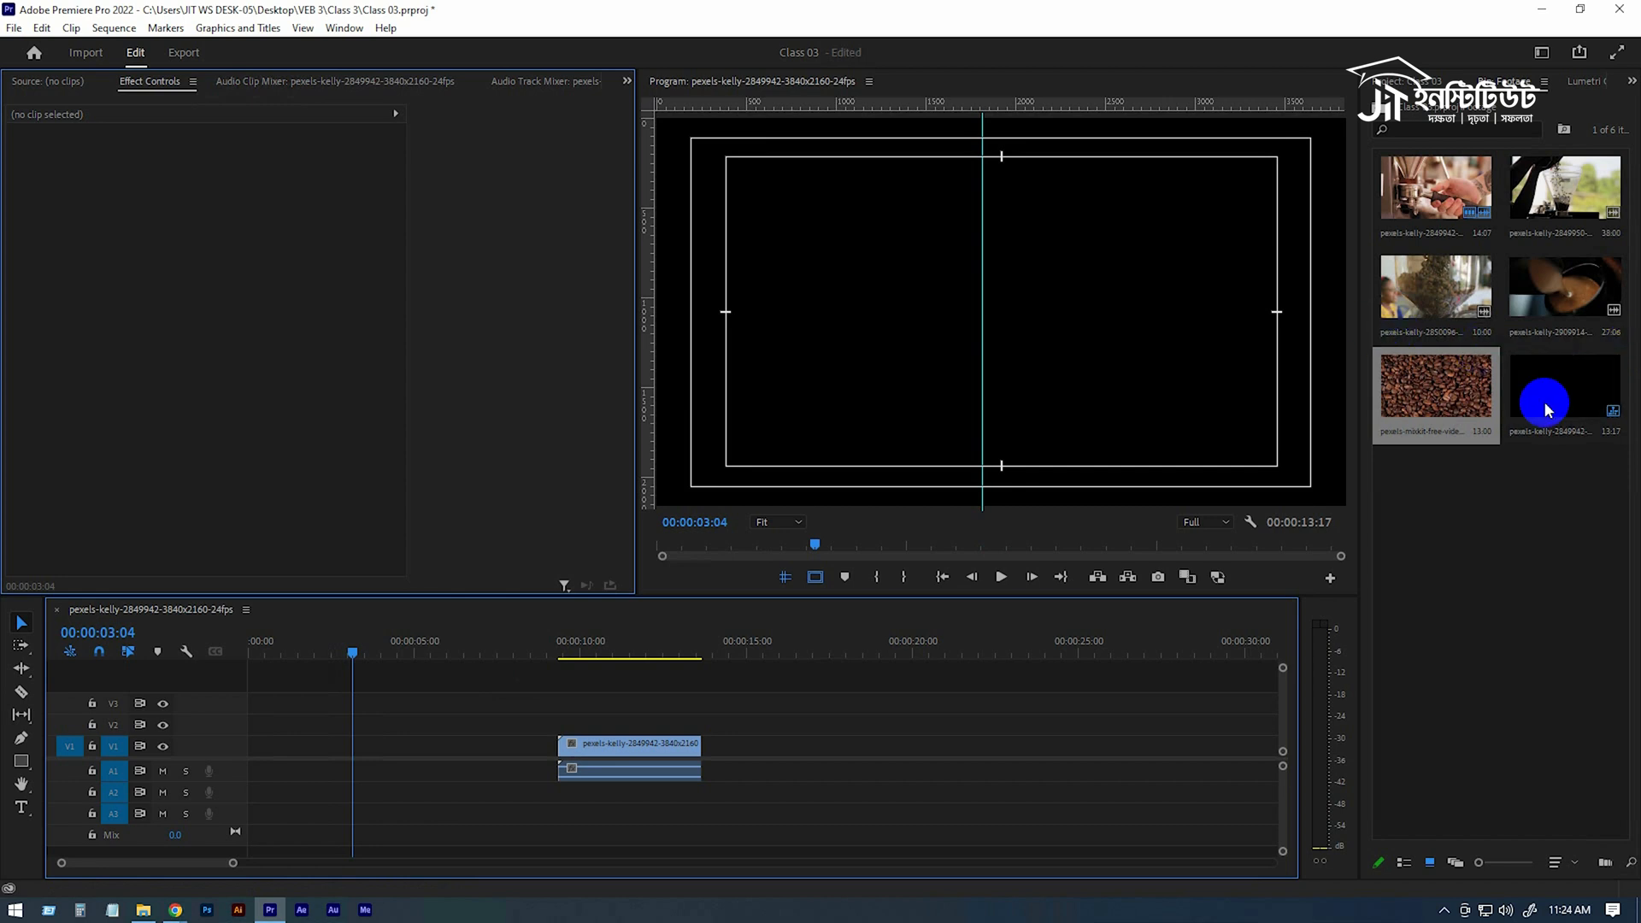
{"action": "left_click_drag", "start_coordinate": [1394, 385], "coordinate": [247, 723]}
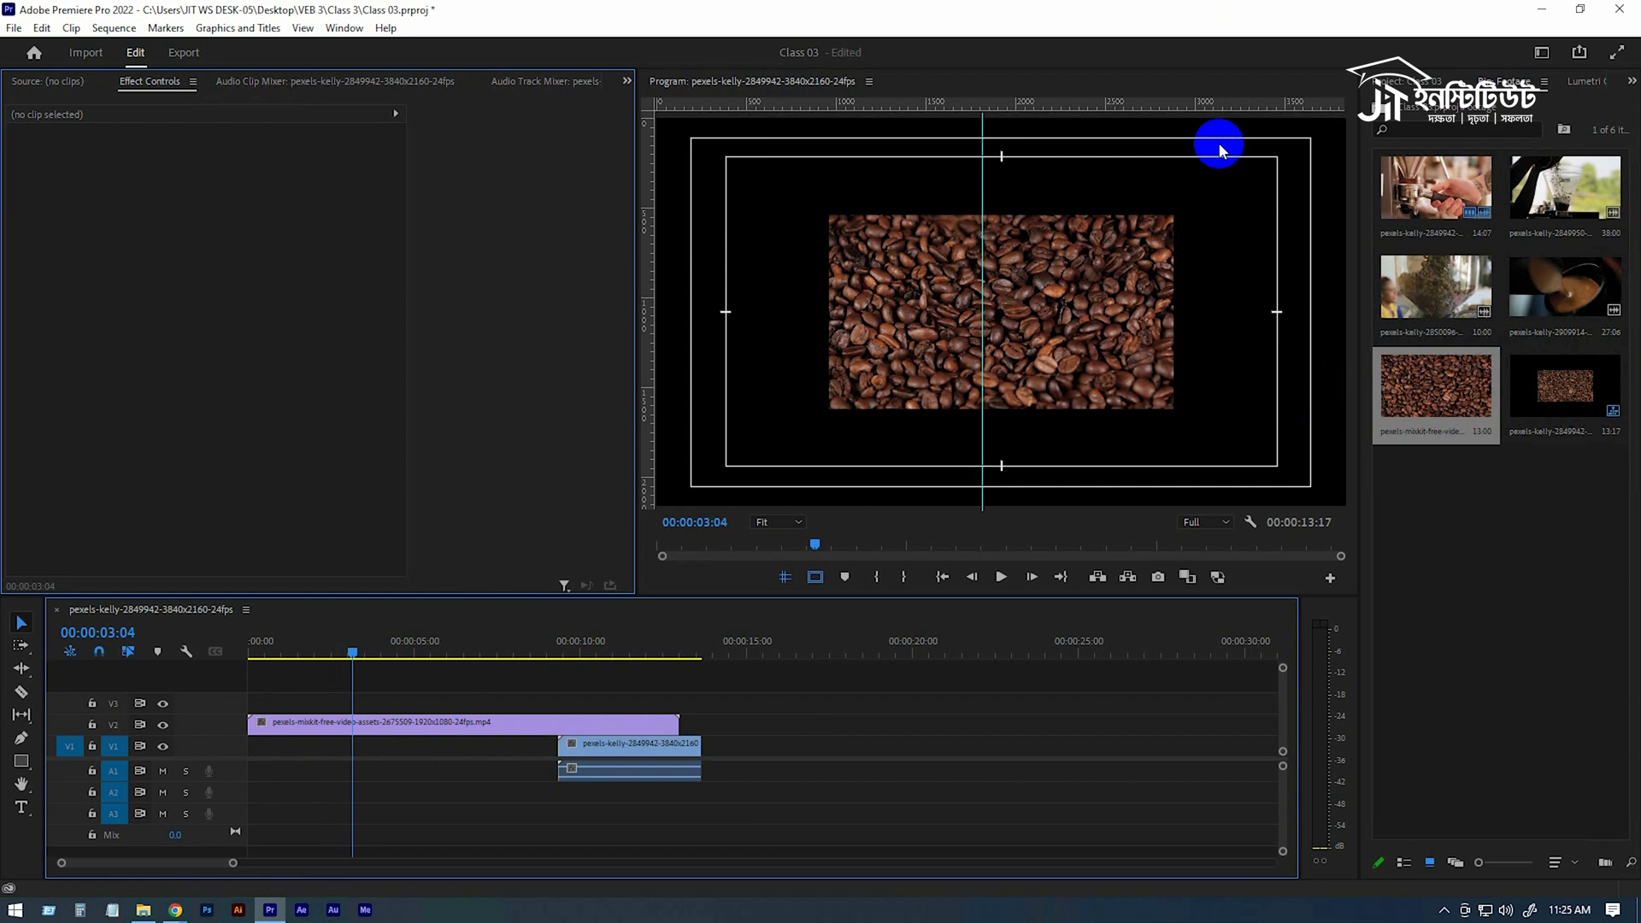
{"action": "key", "text": "ctrl+z"}
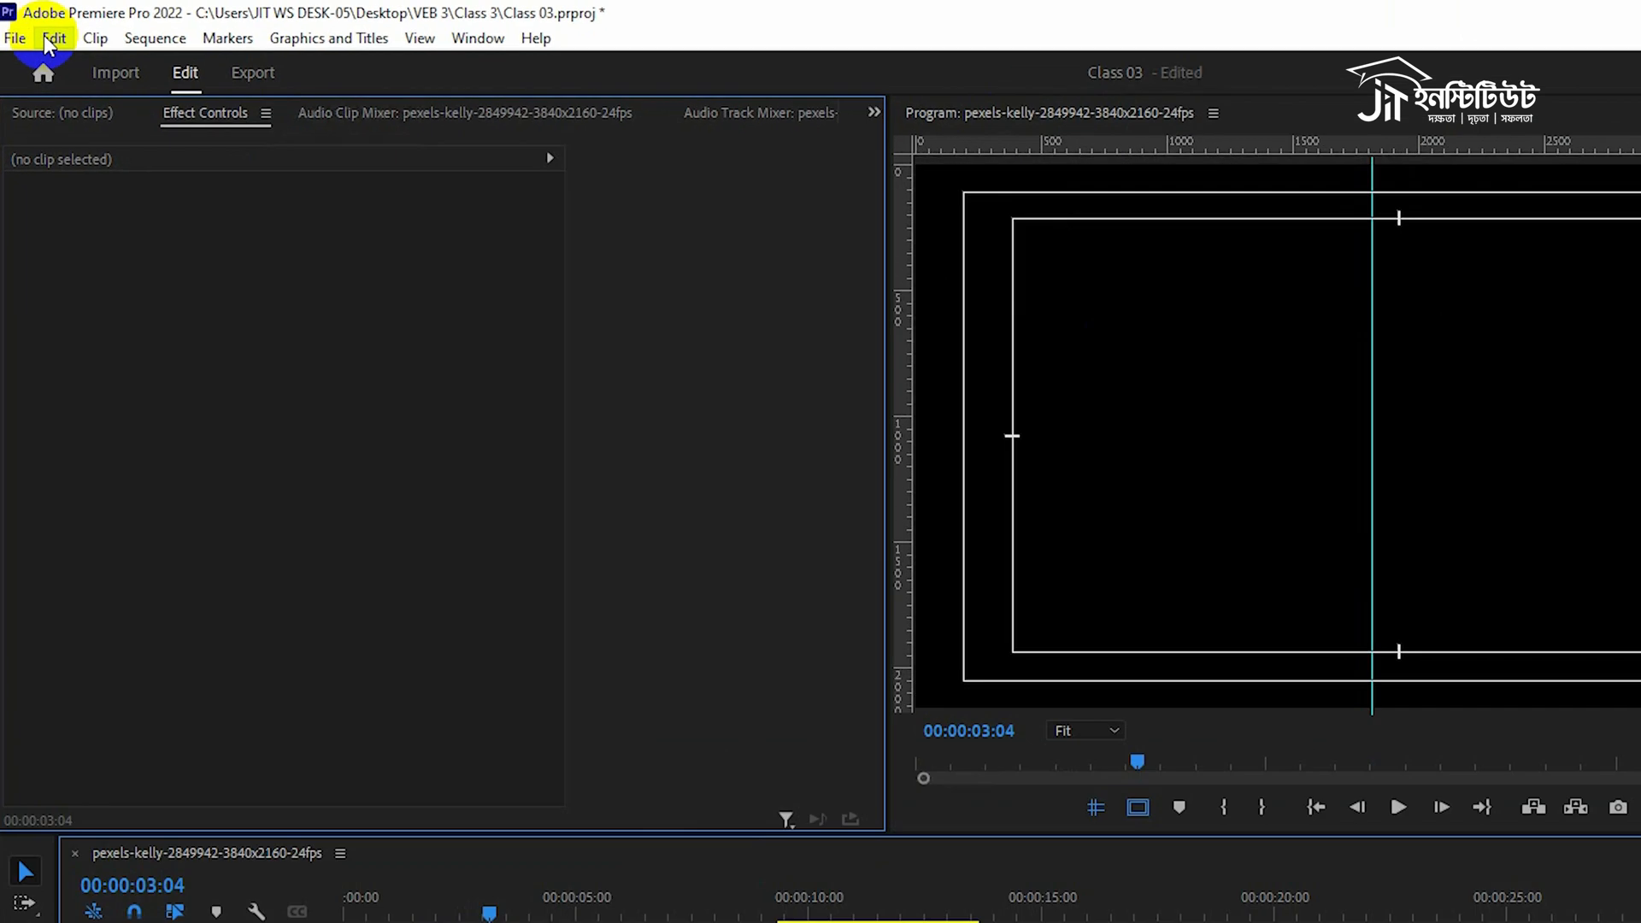
Step: Set the Default Media Scaling preference for media to Set to frame size
{"action": "left_click", "coordinate": [41, 28]}
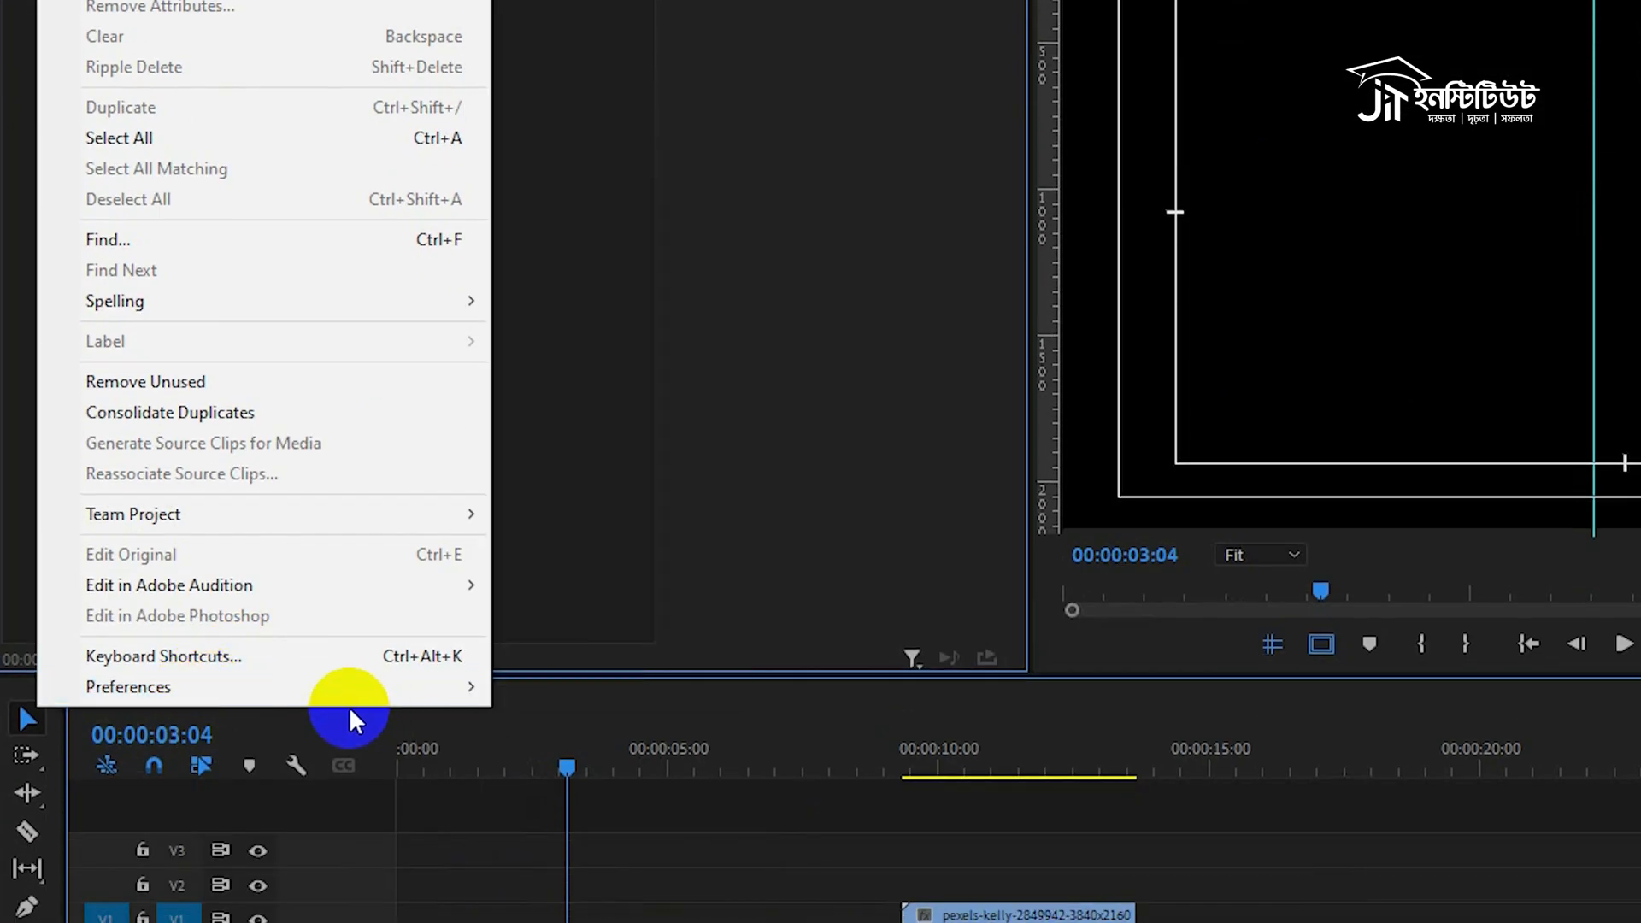
{"action": "left_click", "coordinate": [388, 699]}
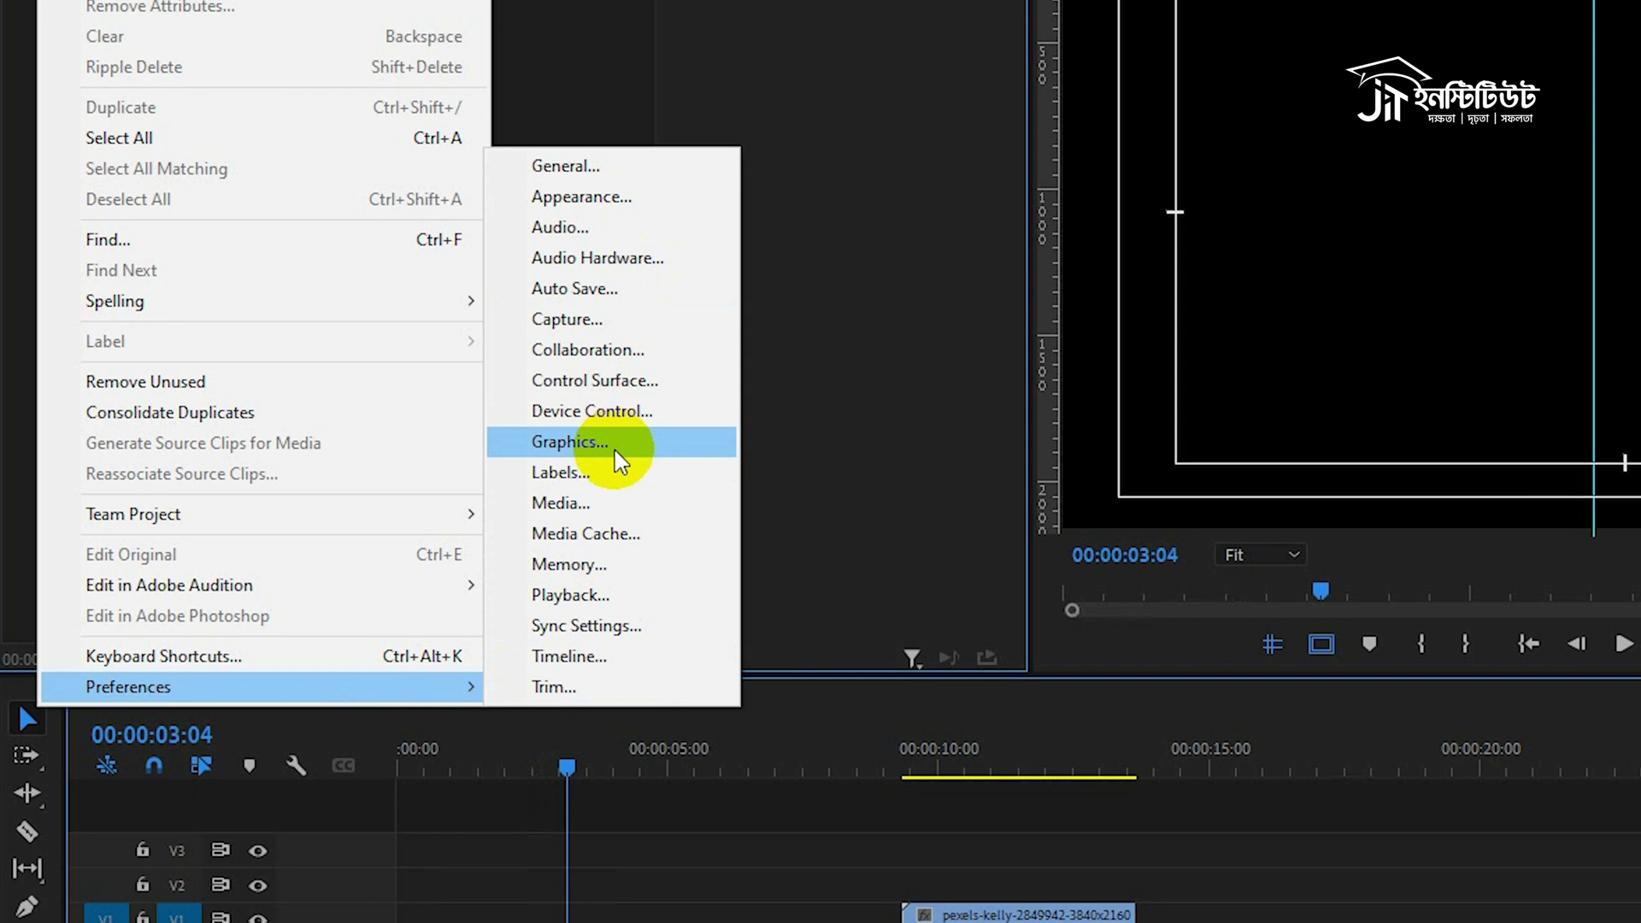
{"action": "left_click", "coordinate": [595, 500]}
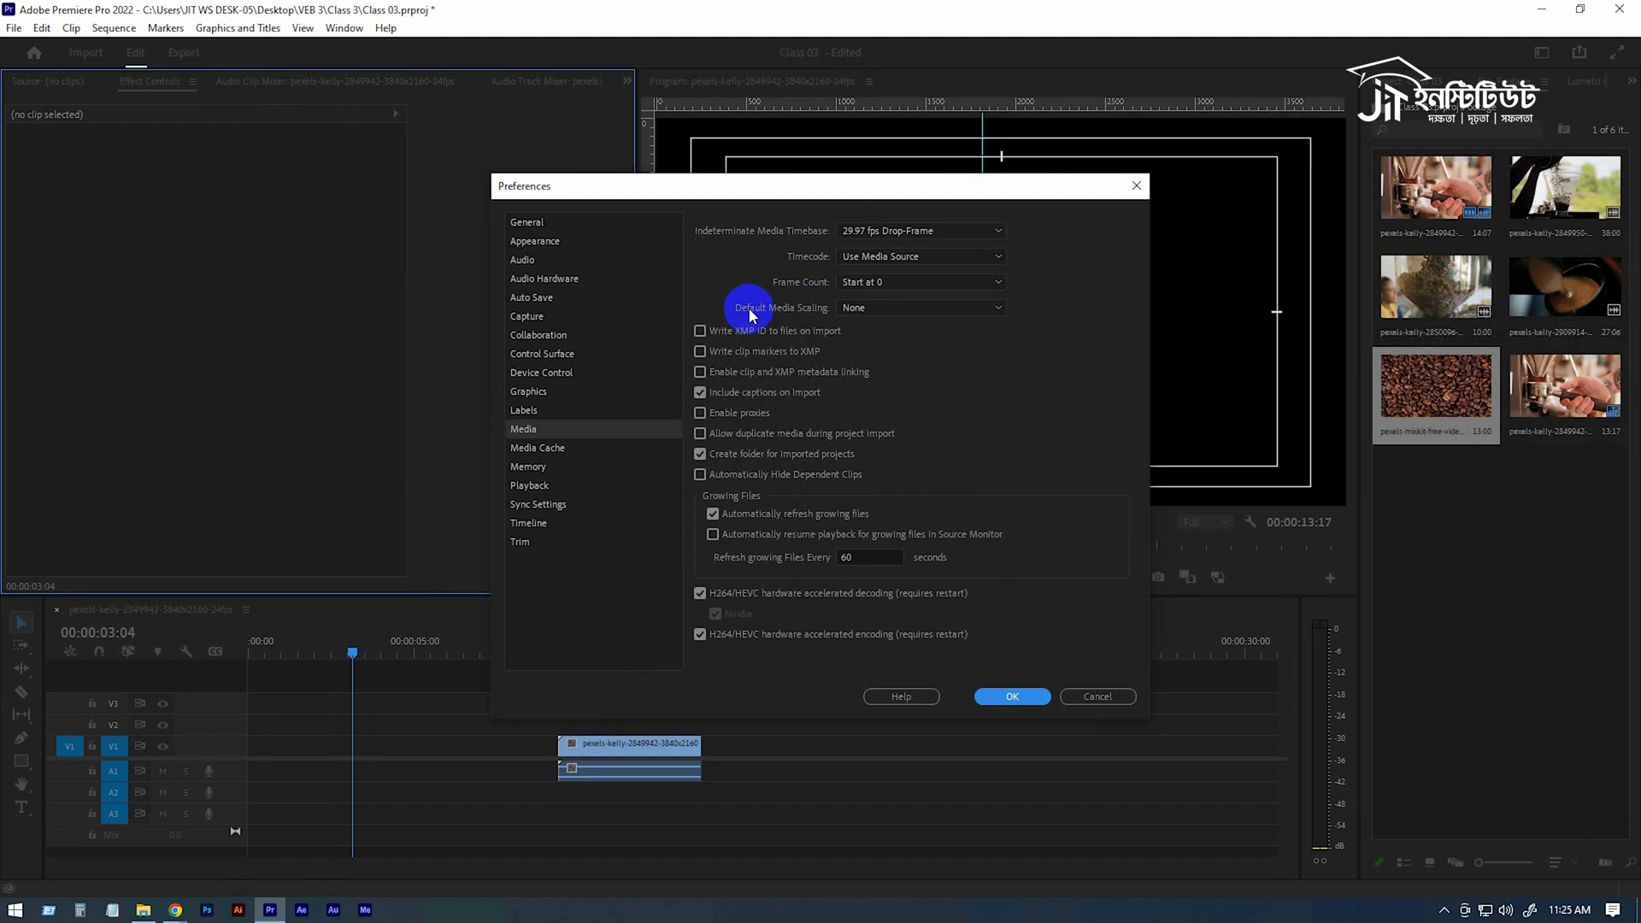
{"action": "left_click", "coordinate": [851, 310]}
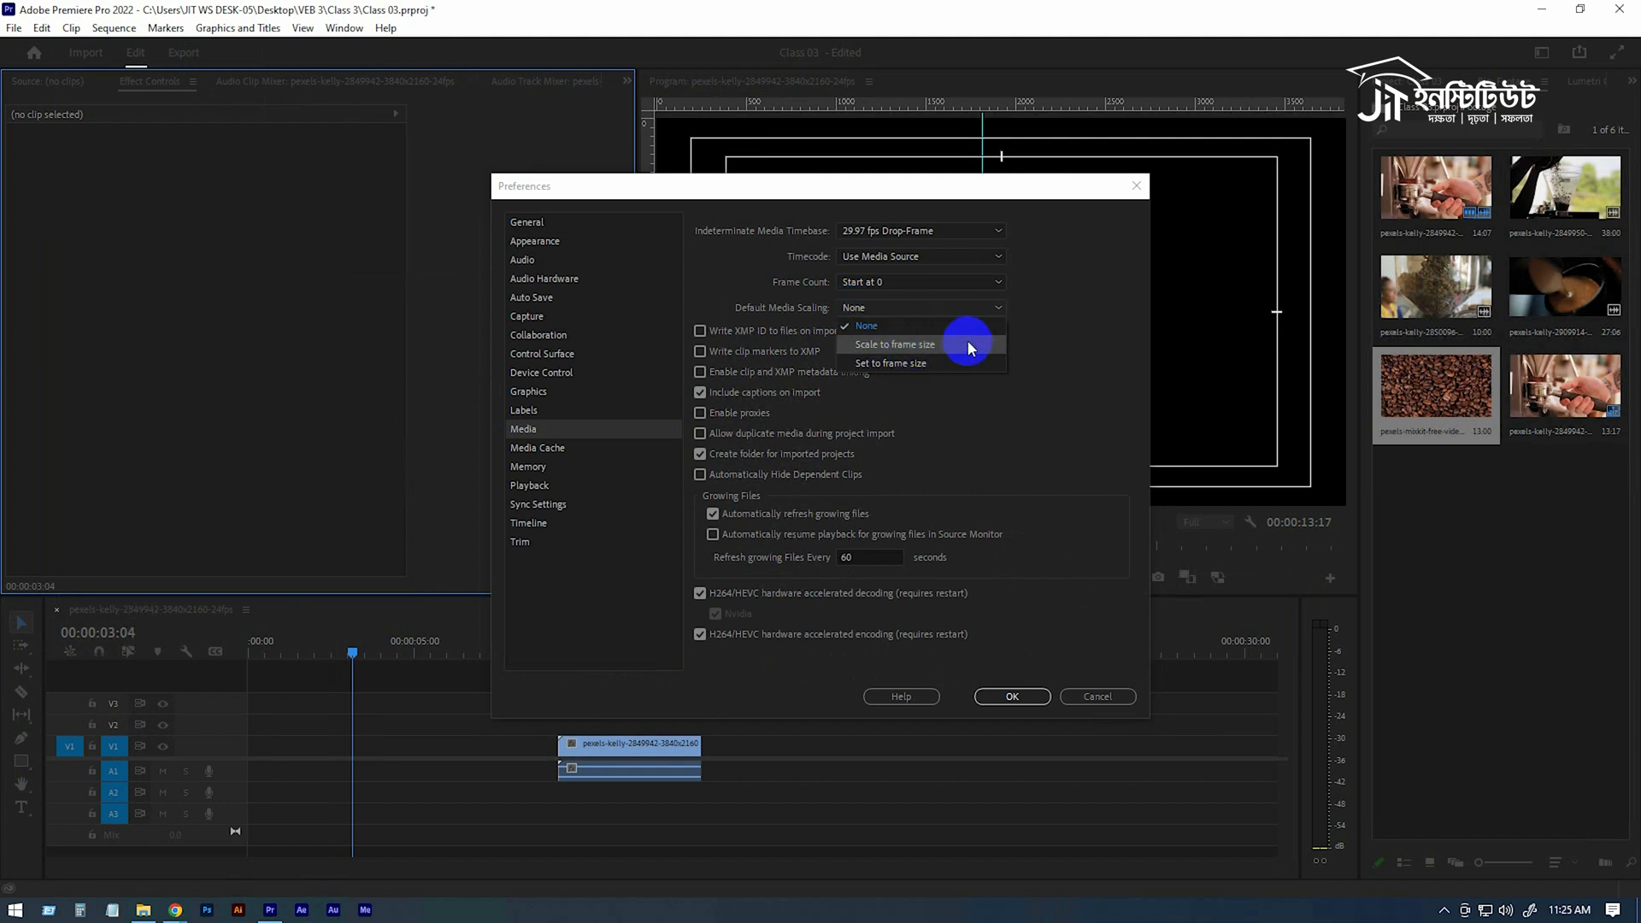
{"action": "left_click", "coordinate": [931, 364]}
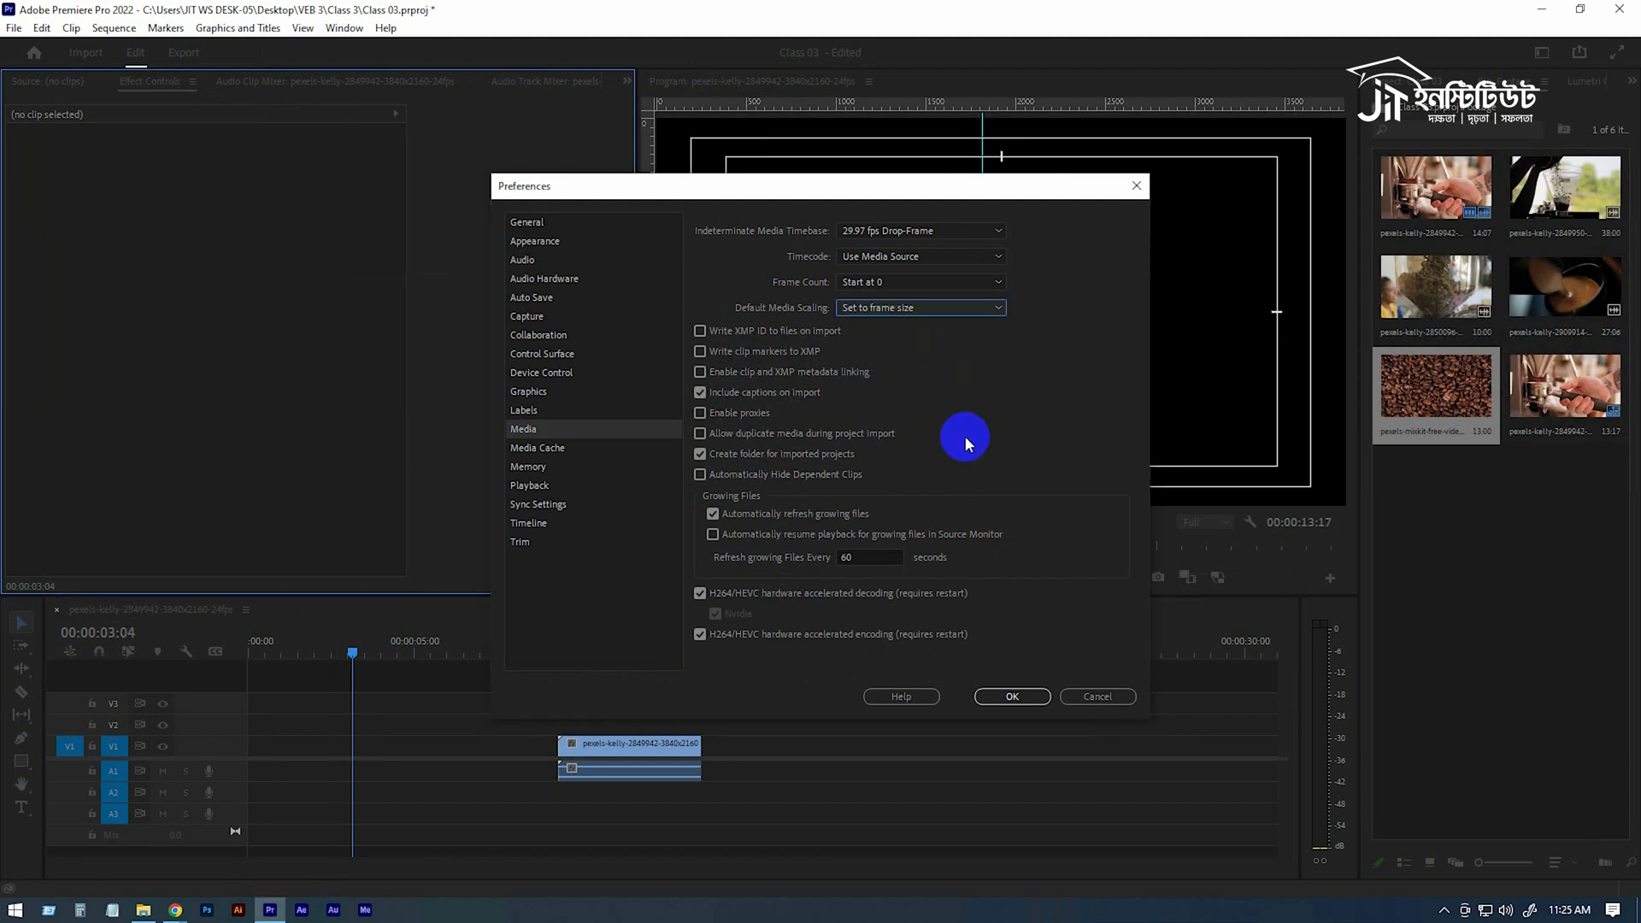
{"action": "left_click", "coordinate": [1007, 696]}
Step: Place the coffee-beans footage at the start of V2 in the sequence
{"action": "left_click_drag", "start_coordinate": [1465, 407], "coordinate": [248, 725]}
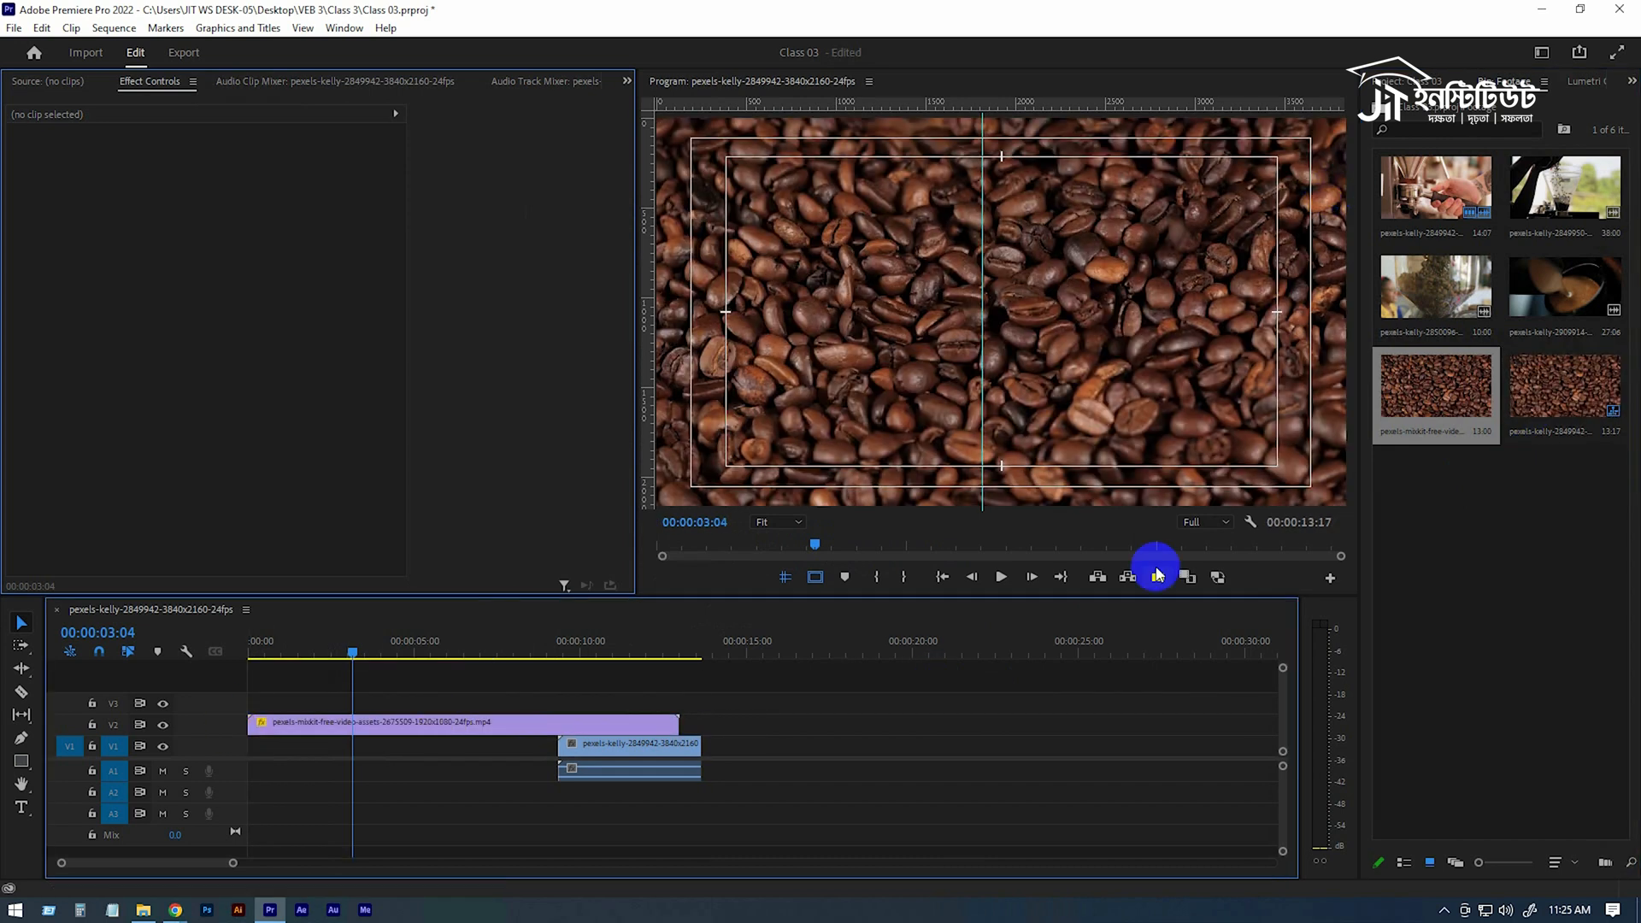
{"action": "left_click", "coordinate": [1157, 574]}
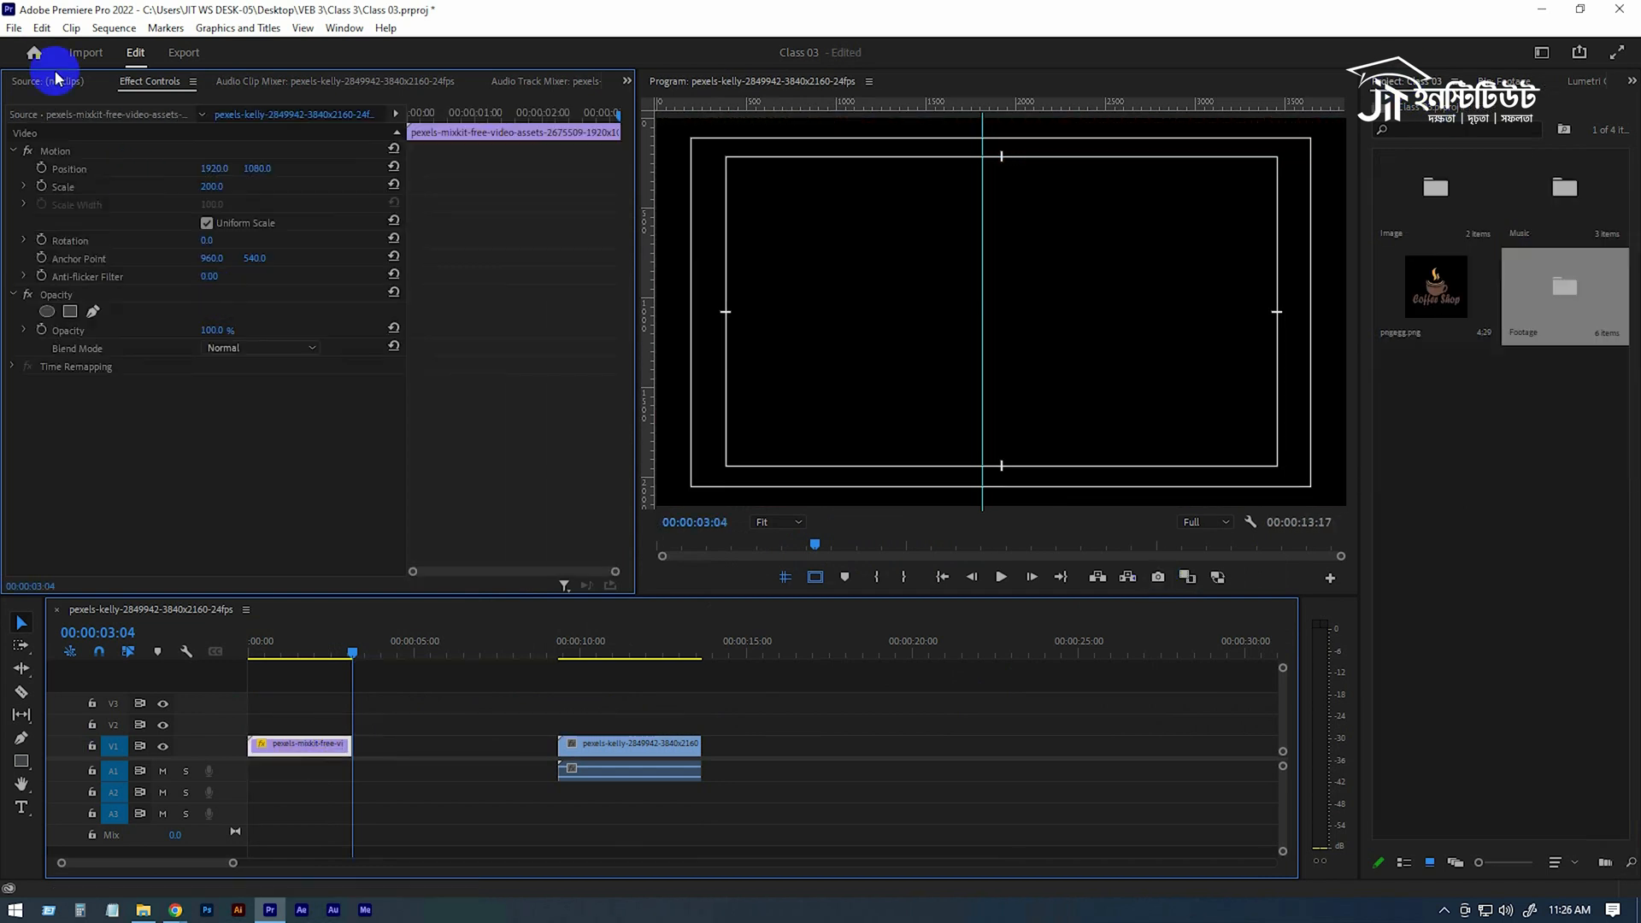
{"action": "left_click", "coordinate": [41, 28]}
{"action": "mouse_move", "coordinate": [125, 612]}
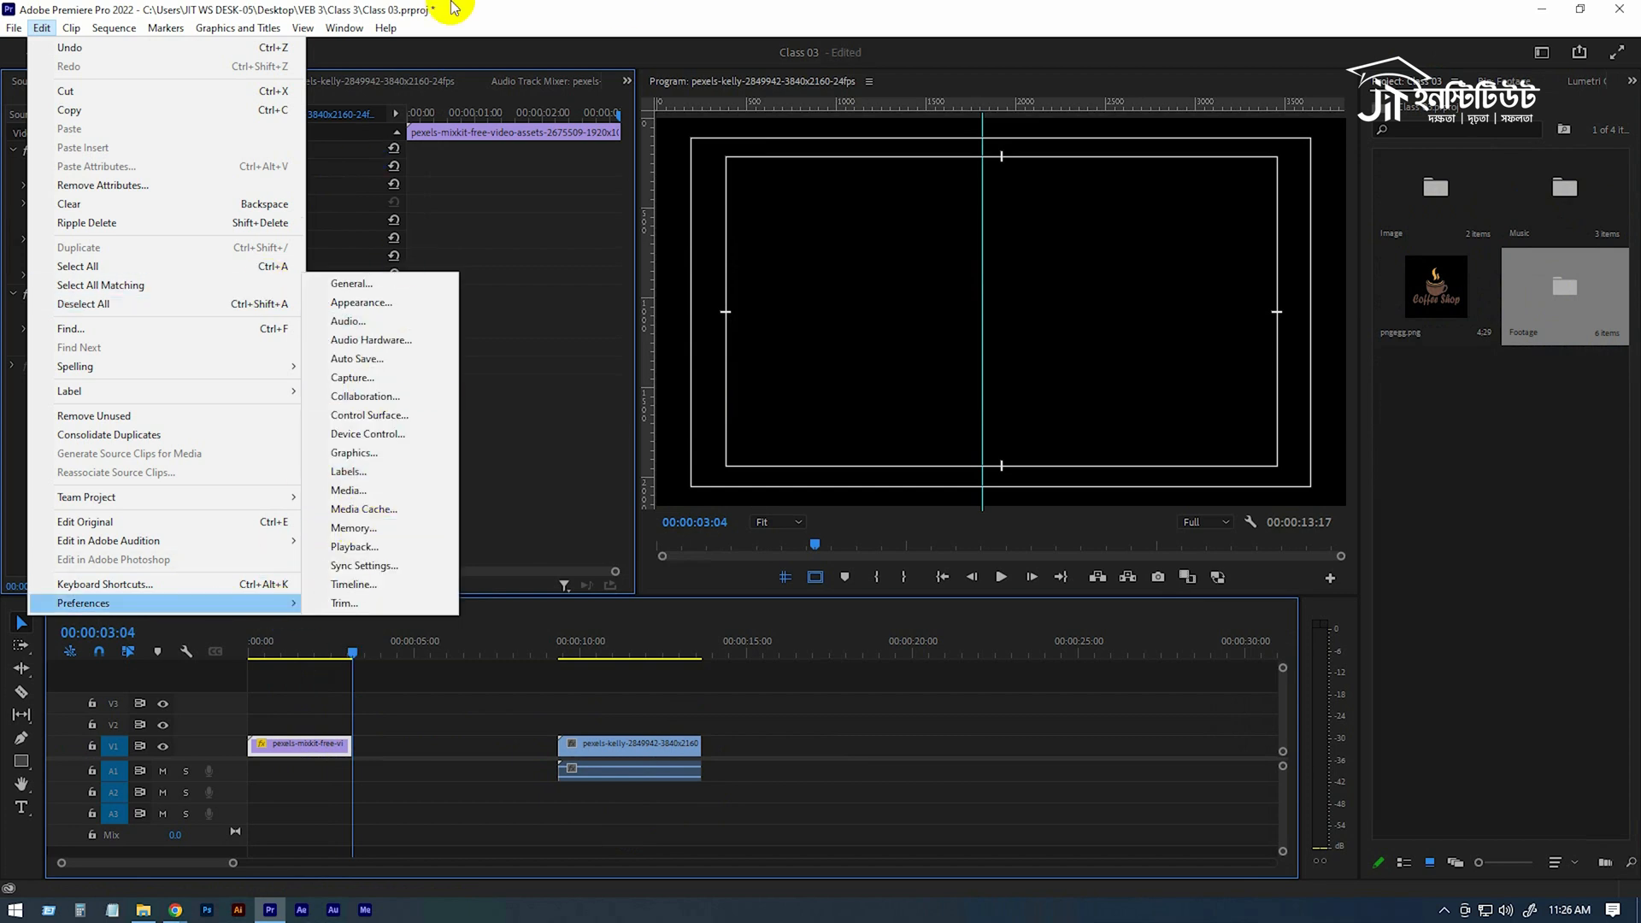
{"action": "left_click", "coordinate": [479, 7]}
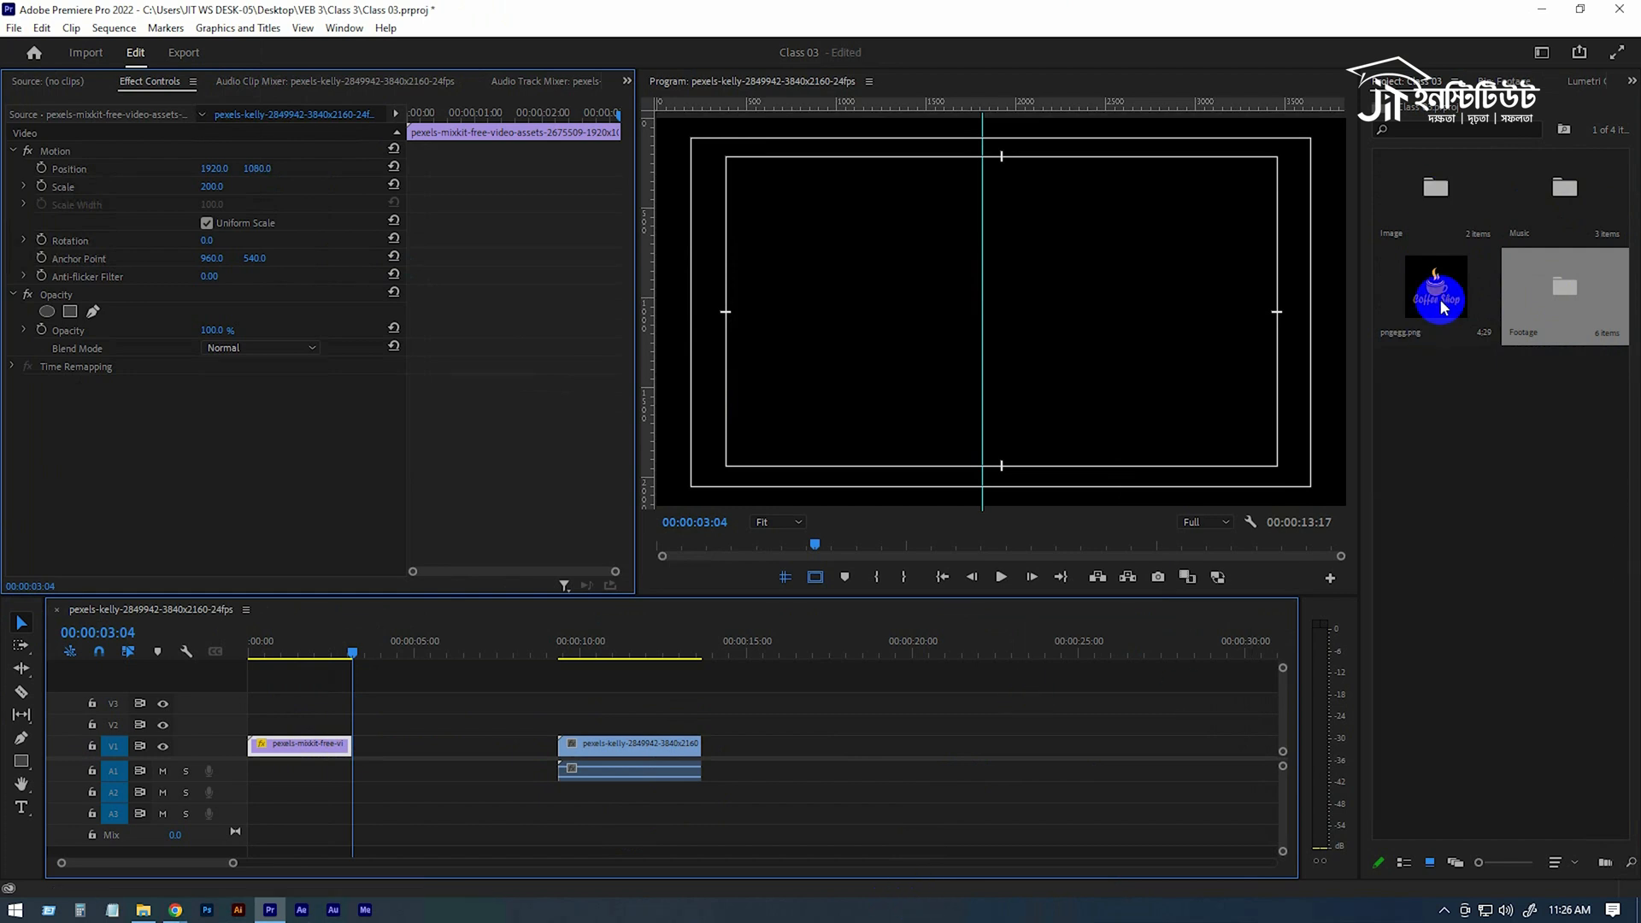
Step: Place the pngegg.png logo on V2 at about 2 seconds and set its scale to 100
{"action": "left_click", "coordinate": [1475, 275]}
{"action": "left_click_drag", "start_coordinate": [1439, 286], "coordinate": [311, 728]}
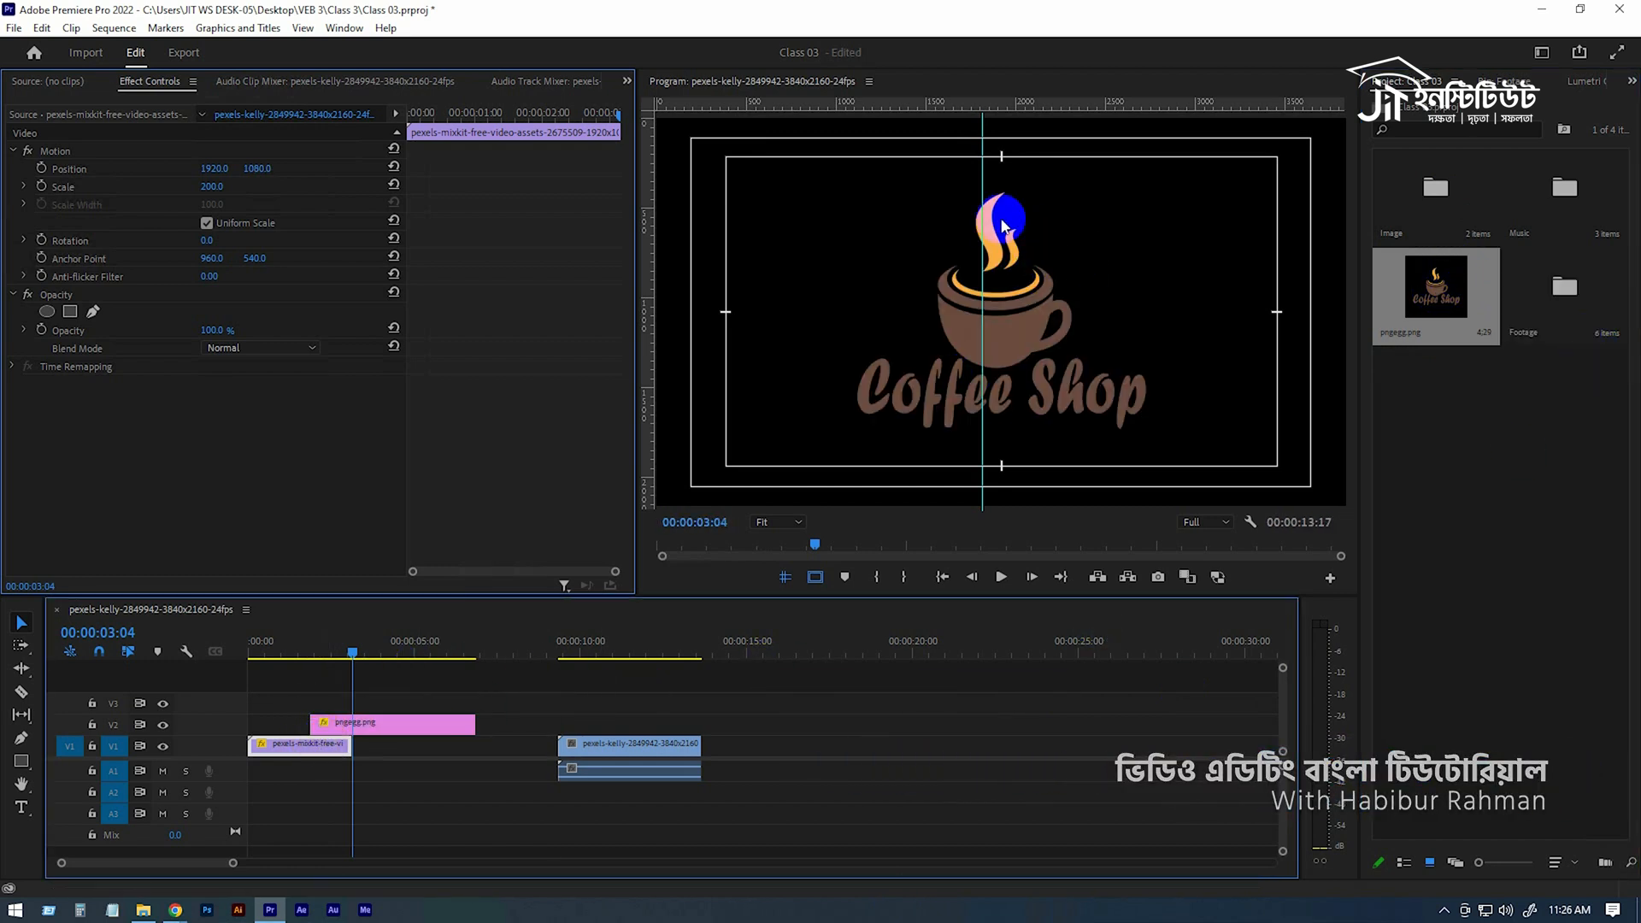
{"action": "left_click", "coordinate": [392, 727]}
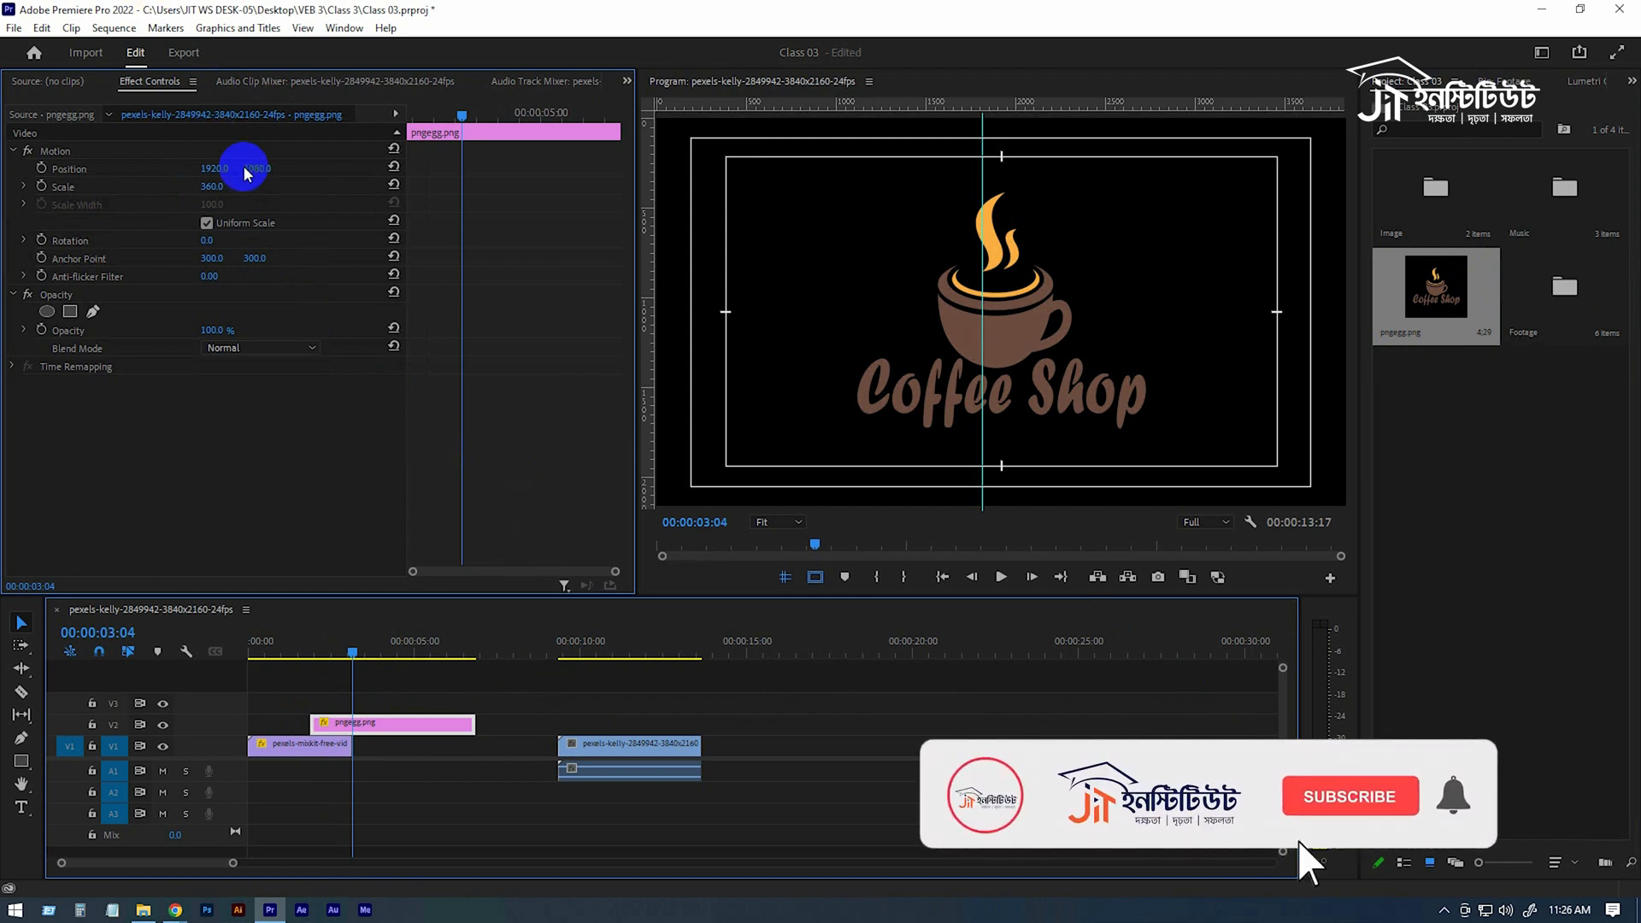
{"action": "left_click", "coordinate": [213, 188]}
{"action": "type", "text": "10"}
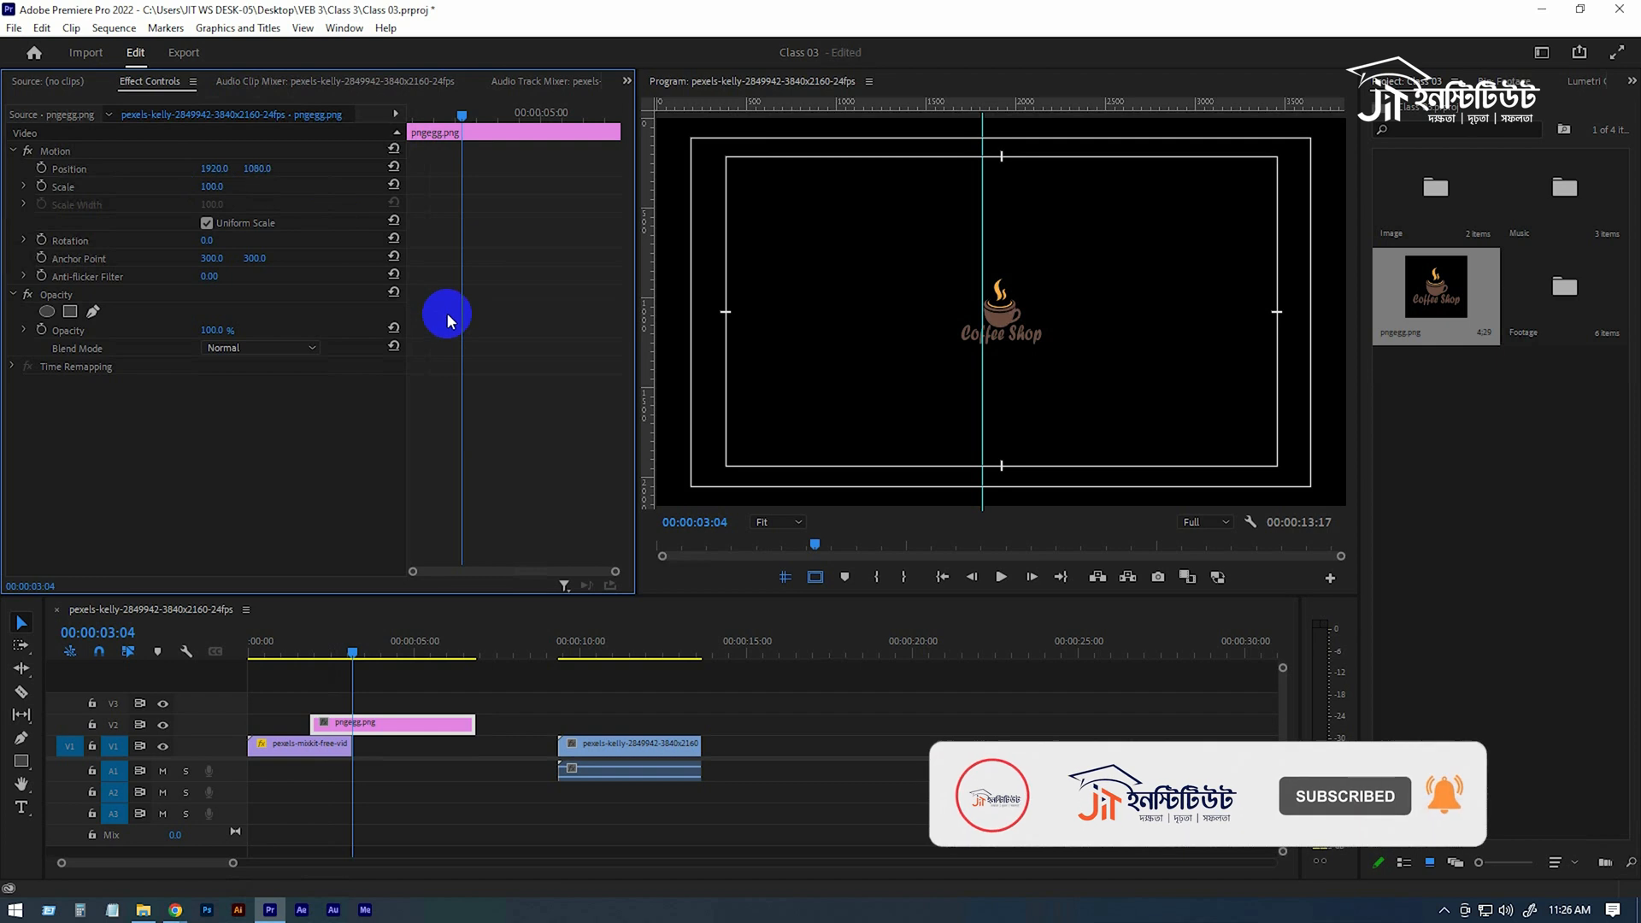
Step: Undo the logo's scale change and placement, then try placing pngegg.png on V2 once more and undo it
{"action": "key", "text": "ctrl+z"}
{"action": "key", "text": "ctrl+z"}
{"action": "left_click_drag", "start_coordinate": [1440, 301], "coordinate": [304, 722]}
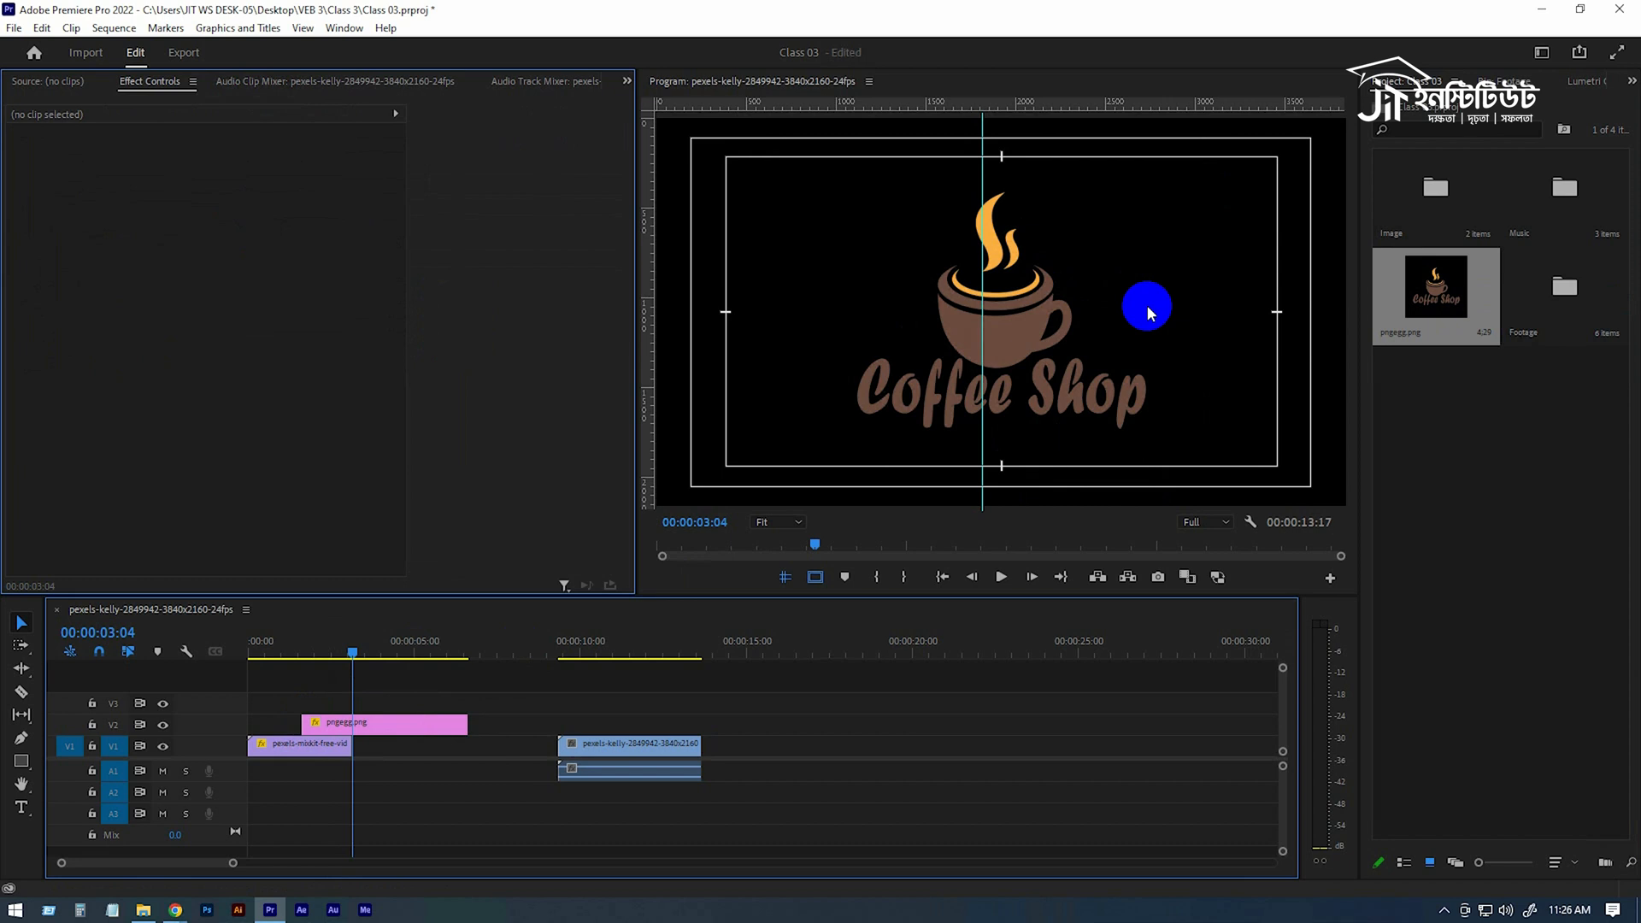
{"action": "key", "text": "ctrl+z"}
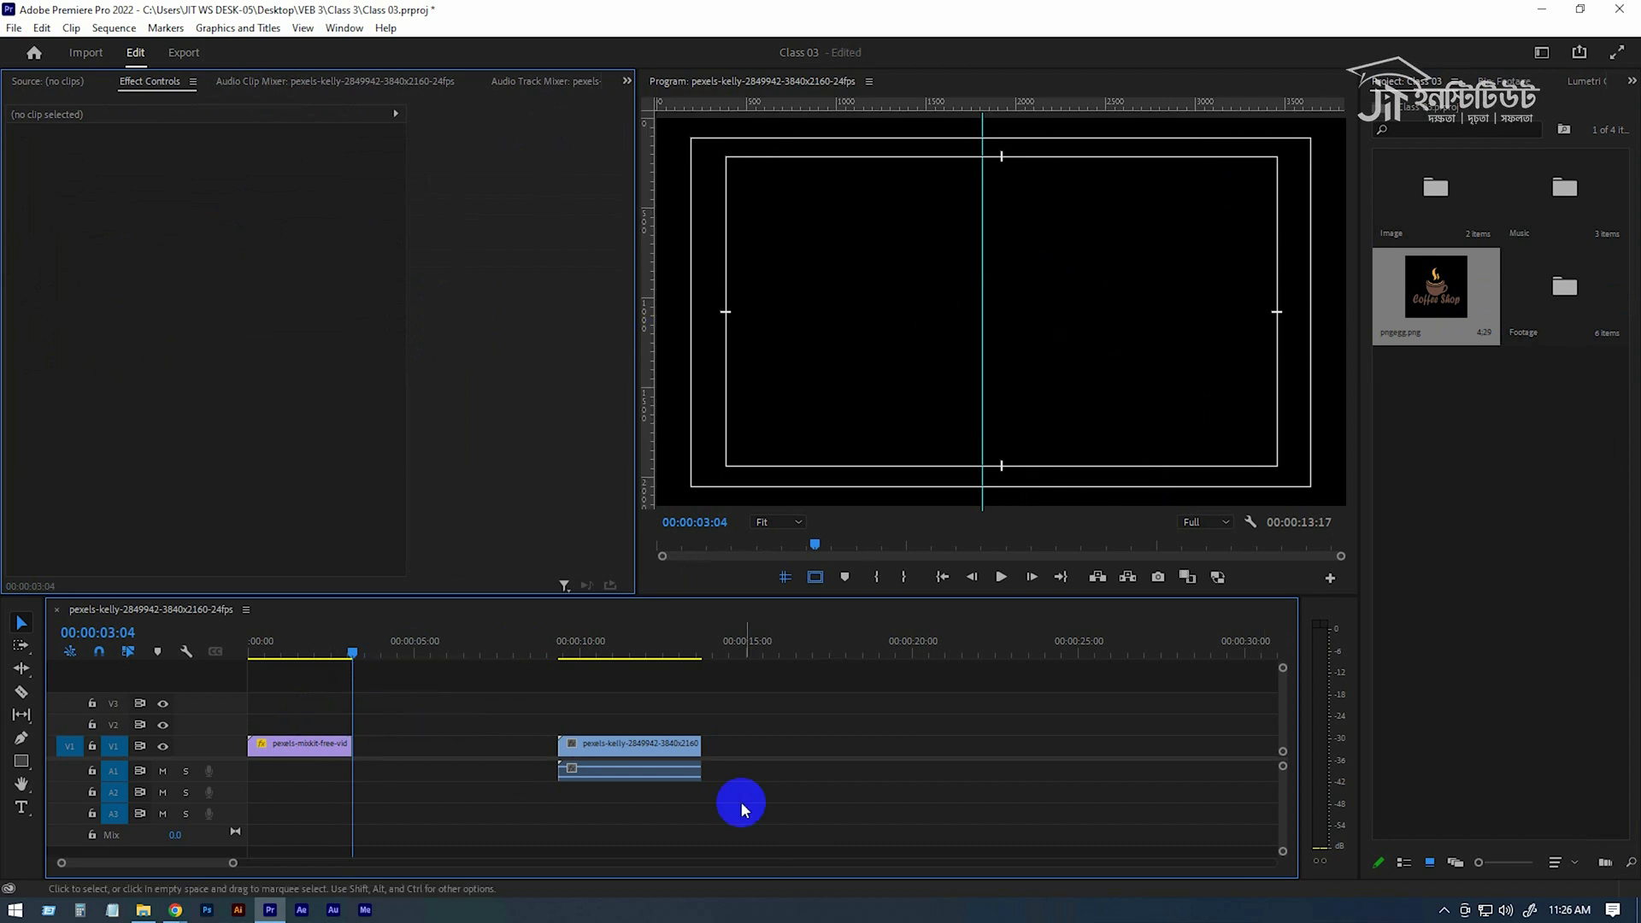